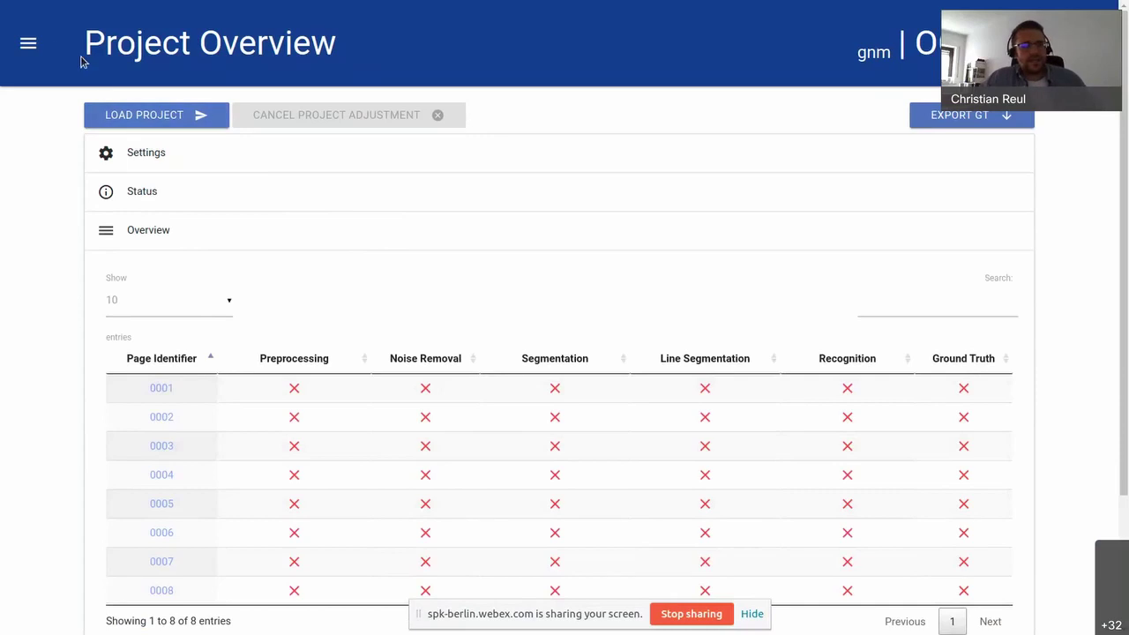
Step: Open the Process Flow page, hide the page previews, and restrict the selection to Page 0001 and Page 0002
click(28, 43)
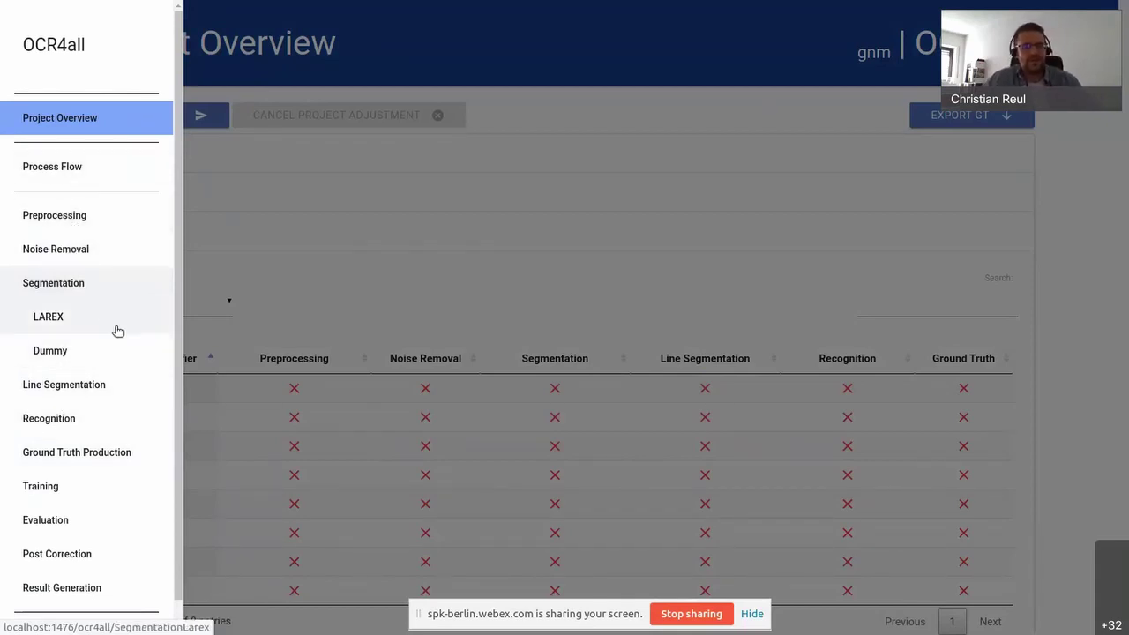
click(61, 171)
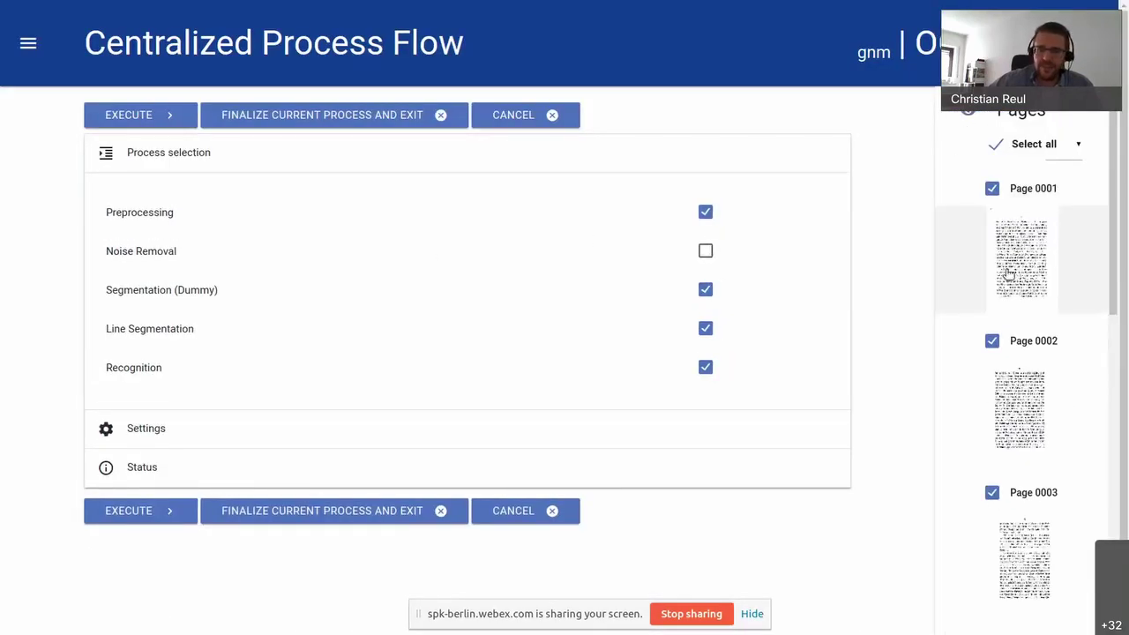
click(969, 115)
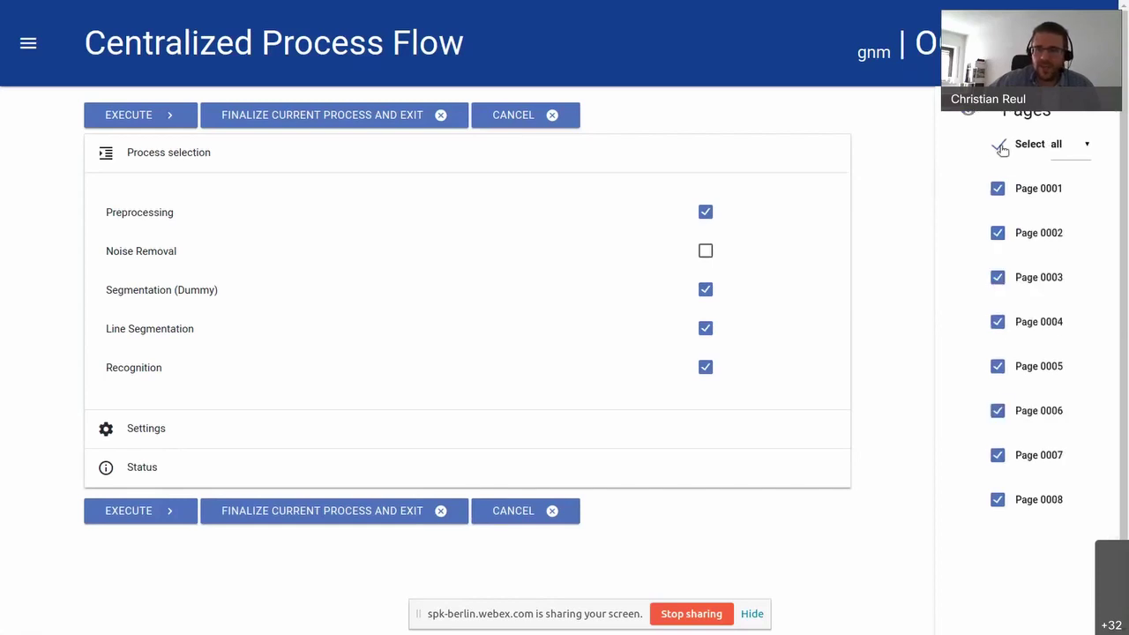
click(1000, 147)
click(997, 189)
click(994, 234)
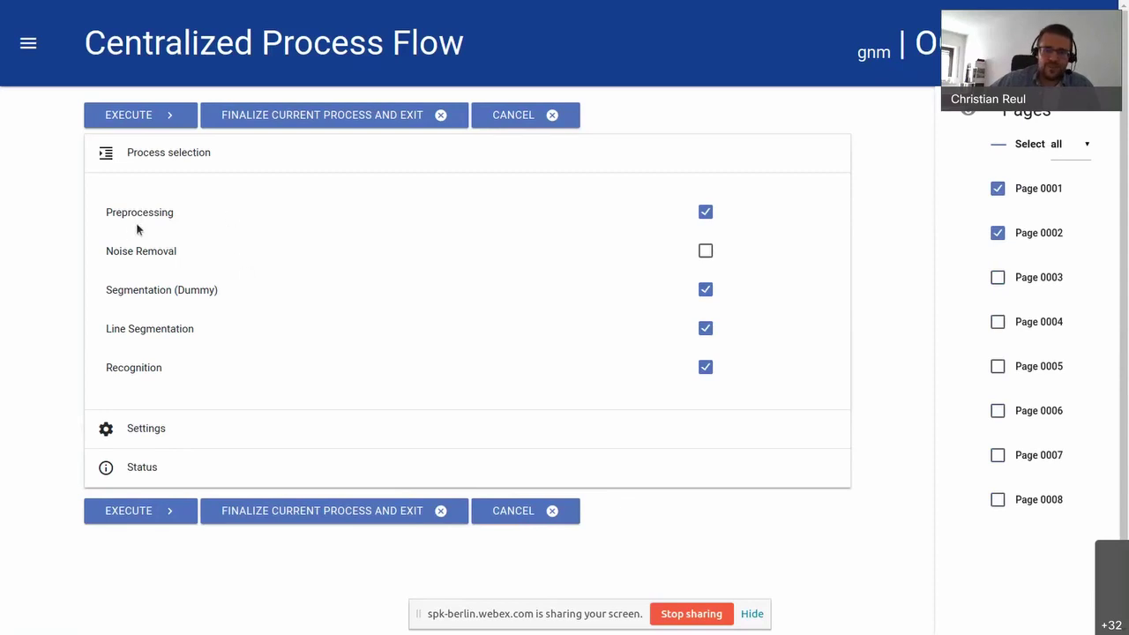
Step: In the Recognition settings, filter the available line recognition models by 19 and choose only default/fraktur_19th_century
click(154, 427)
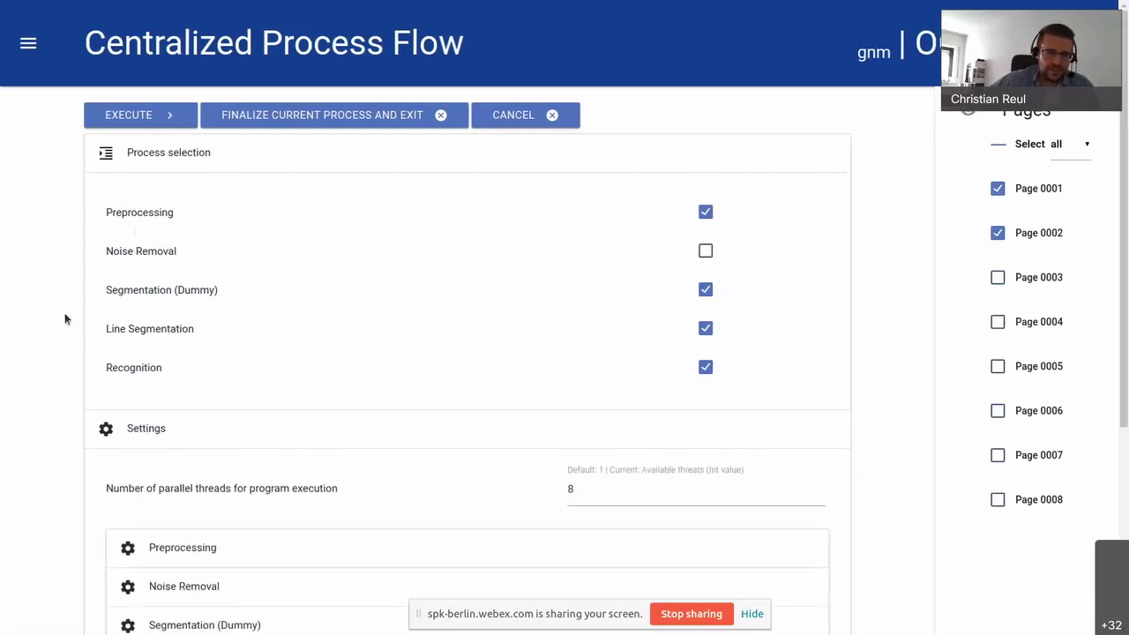
scroll(70, 299, down, 2)
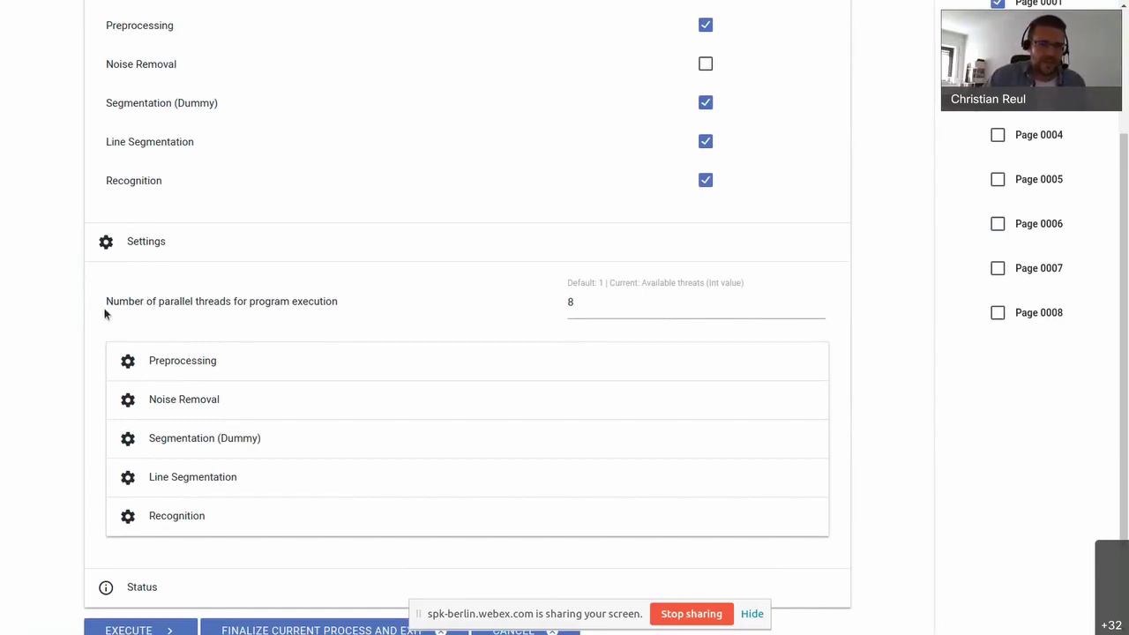
scroll(141, 335, down, 2)
click(175, 454)
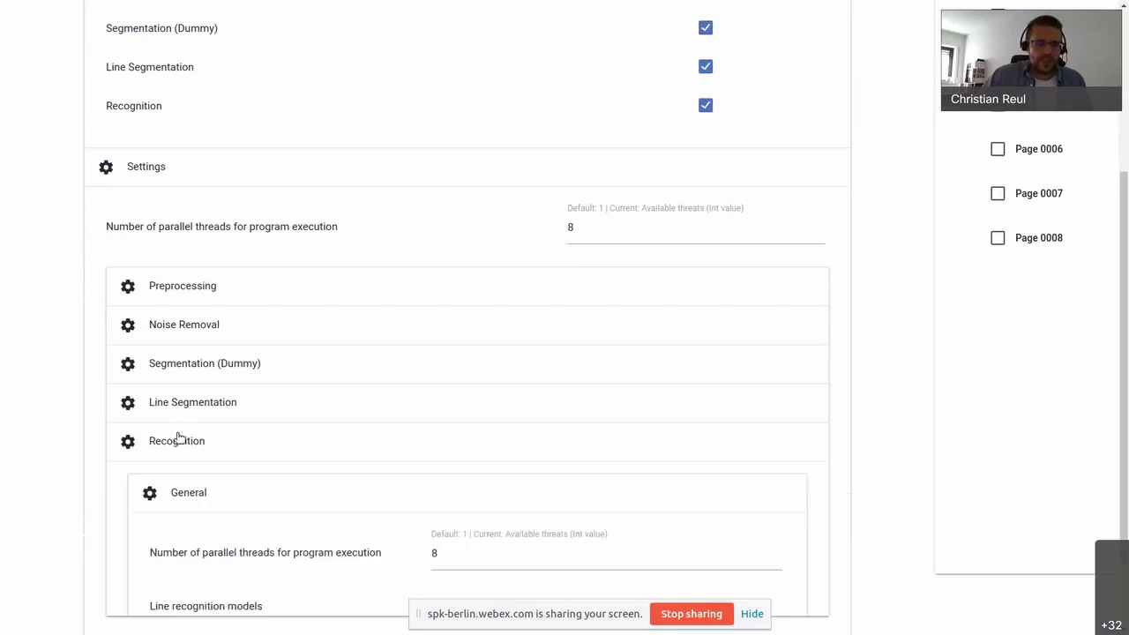
scroll(88, 300, down, 4)
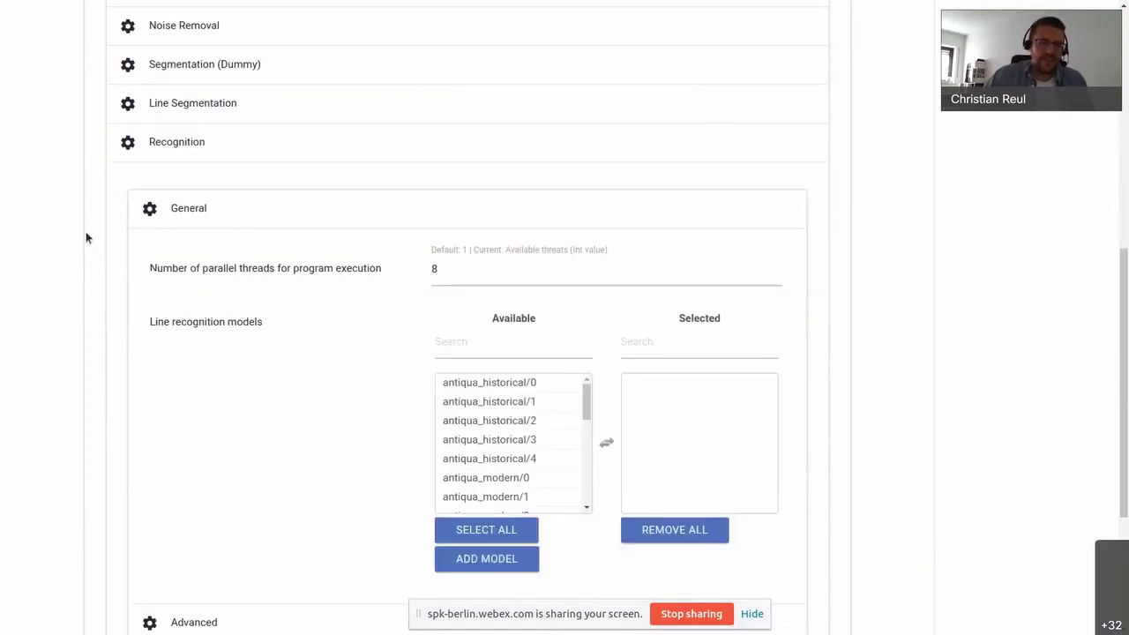
scroll(93, 212, down, 2)
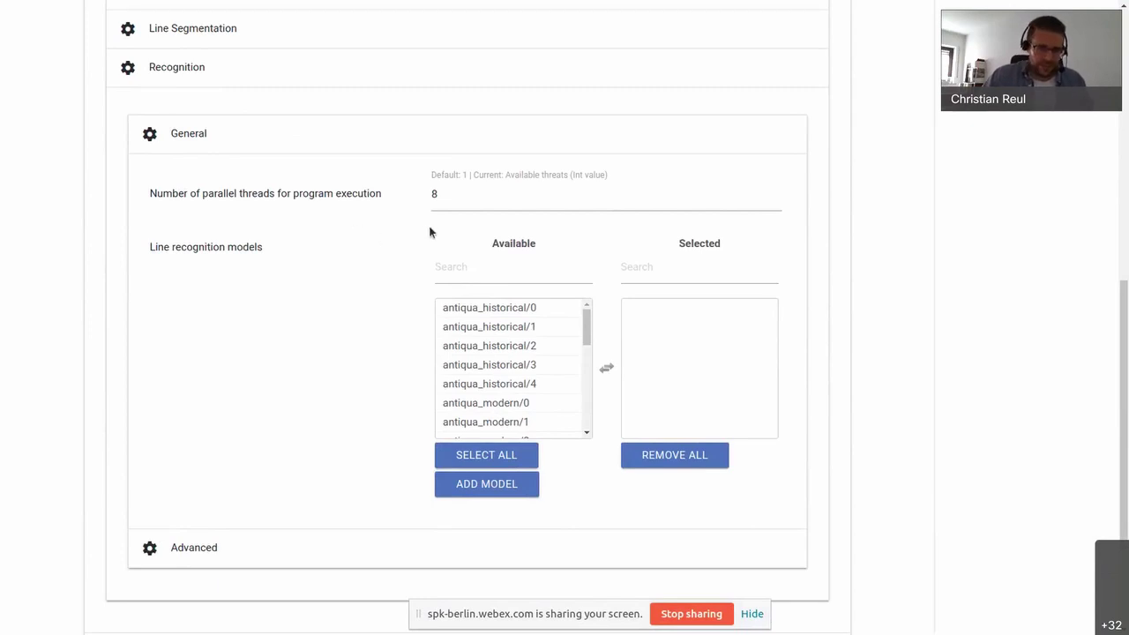
click(457, 271)
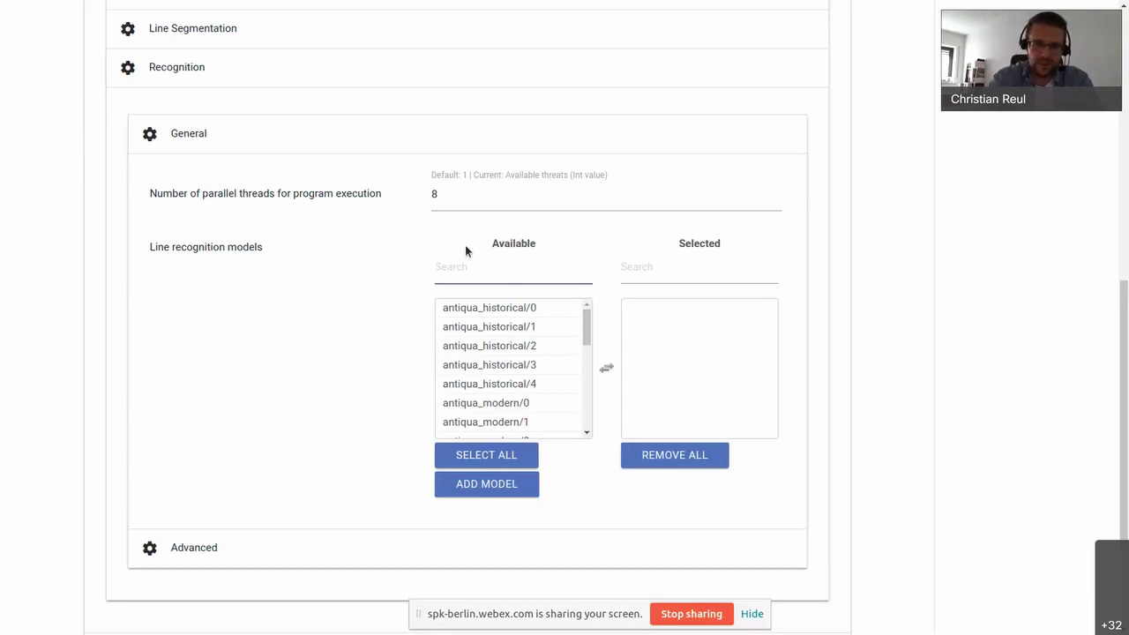
text(19)
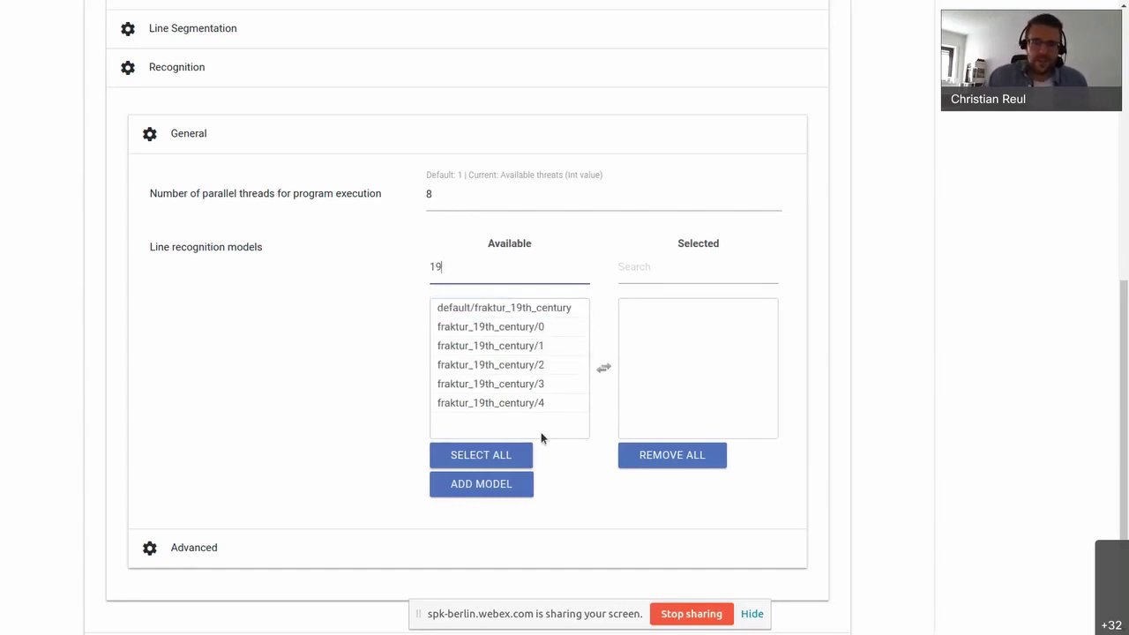
click(514, 455)
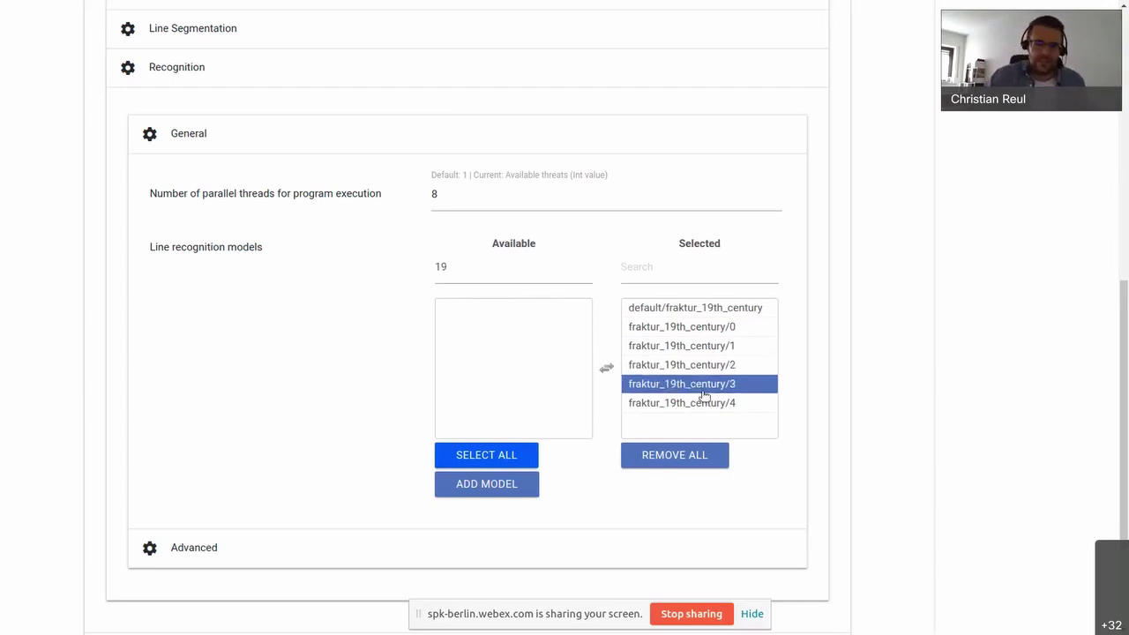
click(676, 456)
click(562, 311)
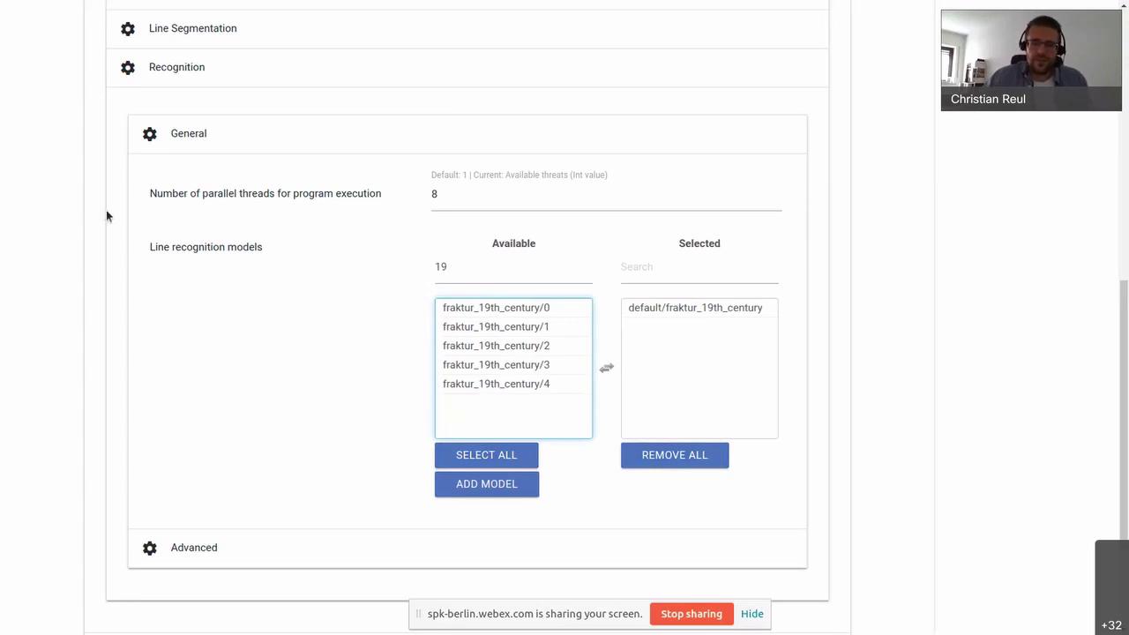
Step: Execute the process flow for the two chosen pages and acknowledge the completion notice
scroll(102, 267, down, 2)
click(130, 517)
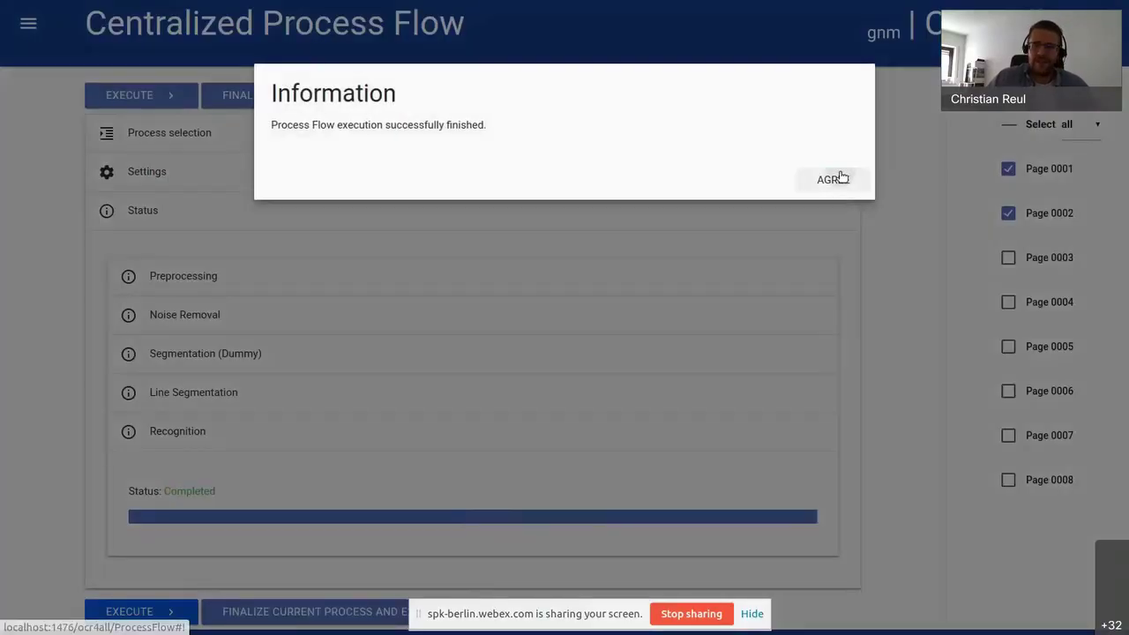
click(840, 175)
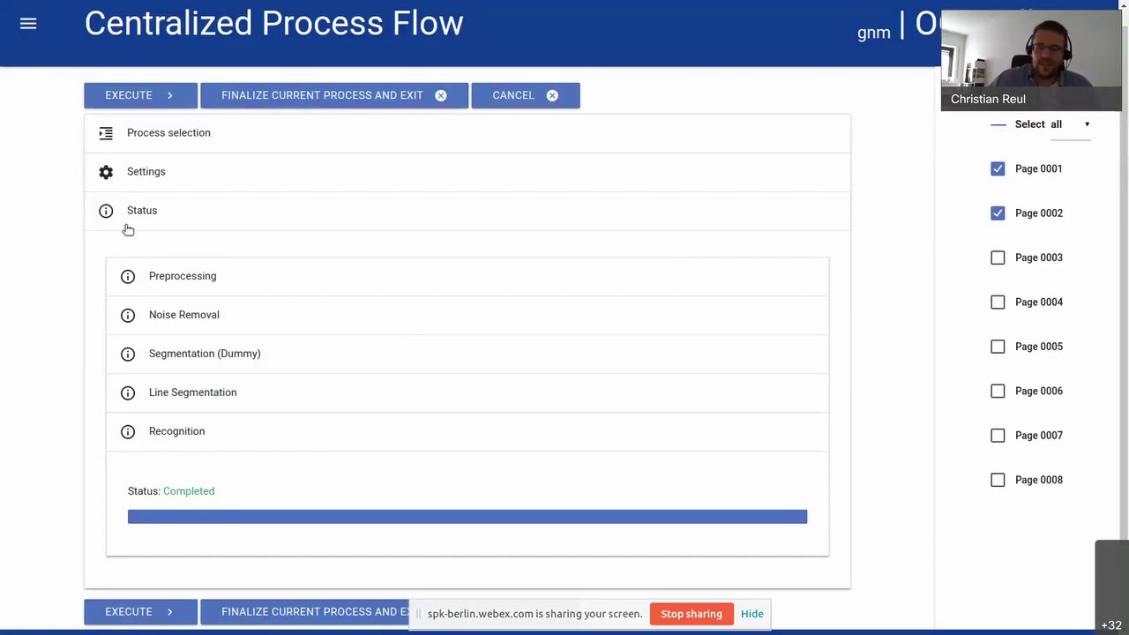
scroll(47, 112, up, 1)
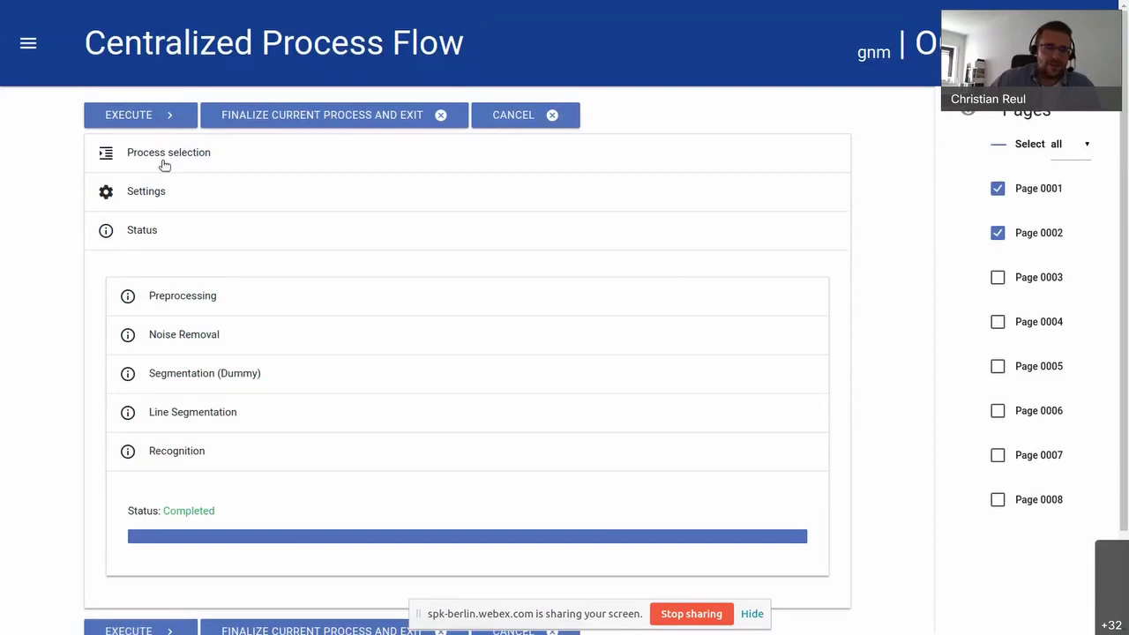
Step: Open Ground Truth Production in LAREX and enlarge the text zoom to 170%
click(28, 46)
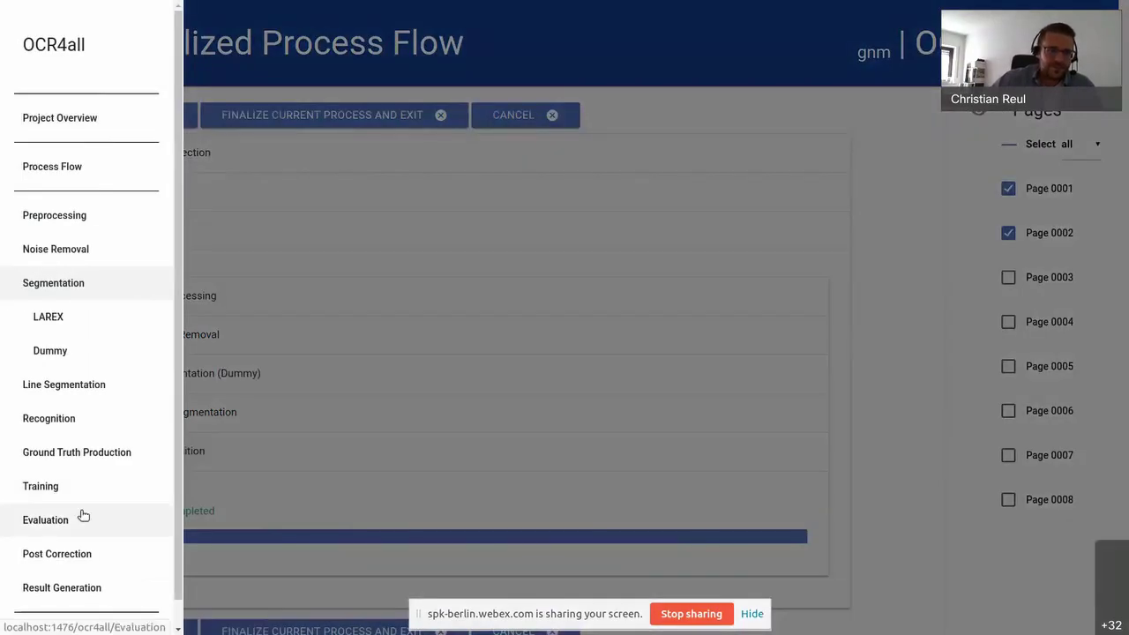
click(77, 452)
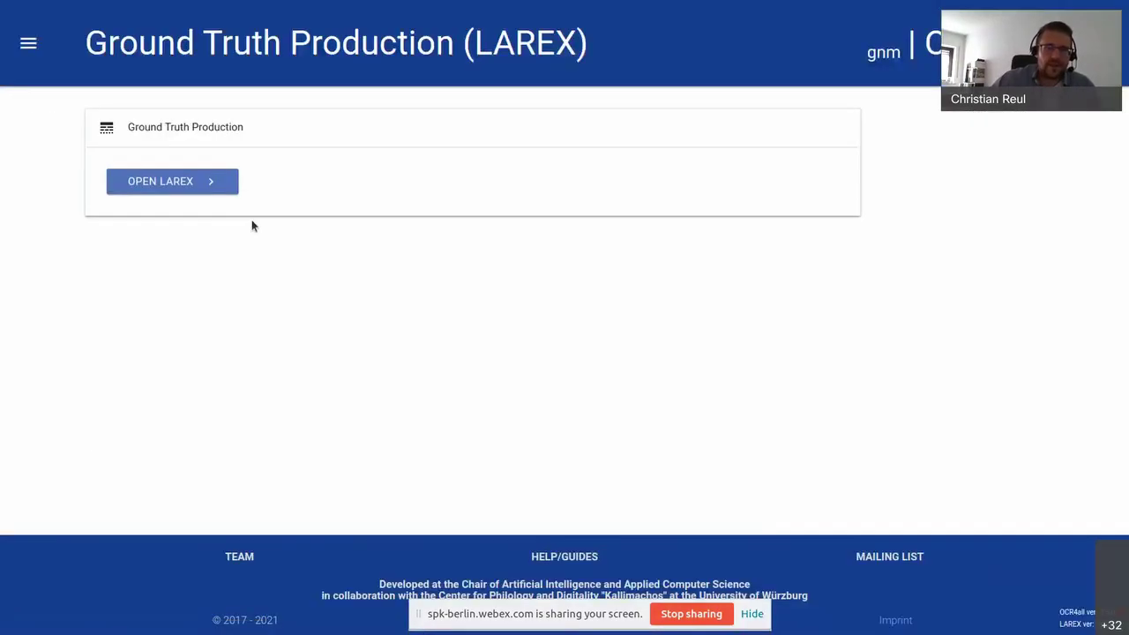
click(177, 179)
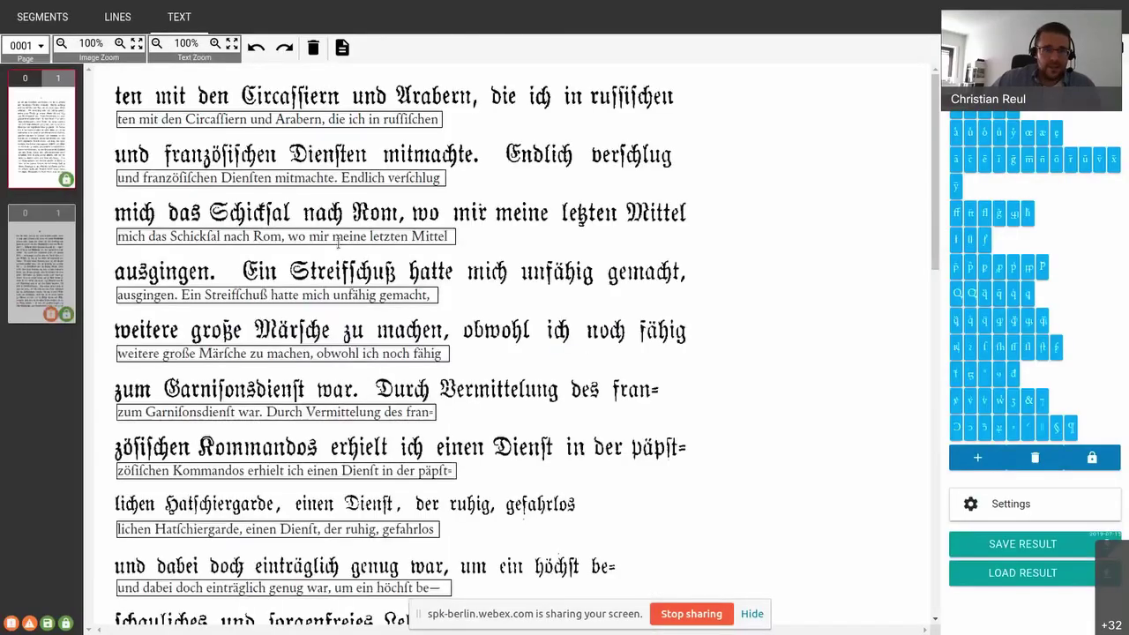
click(215, 44)
click(215, 44)
click(215, 44)
click(215, 44)
click(215, 44)
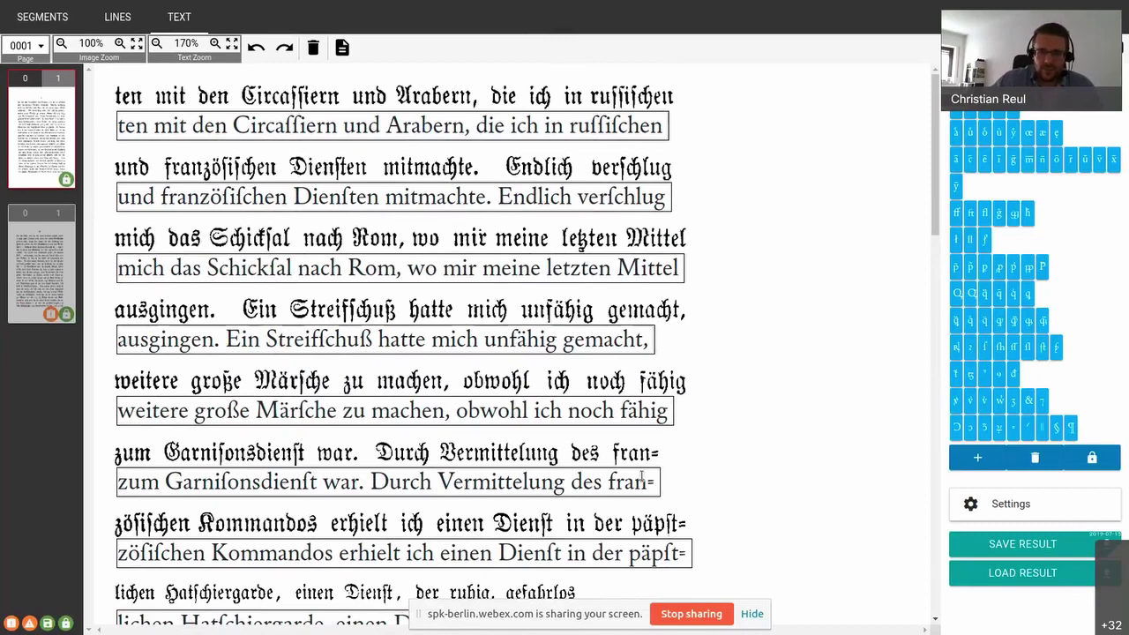
Step: Compare page 0001's recognized text with the scanned lines down the page, then close the LAREX tab
scroll(715, 379, down, 3)
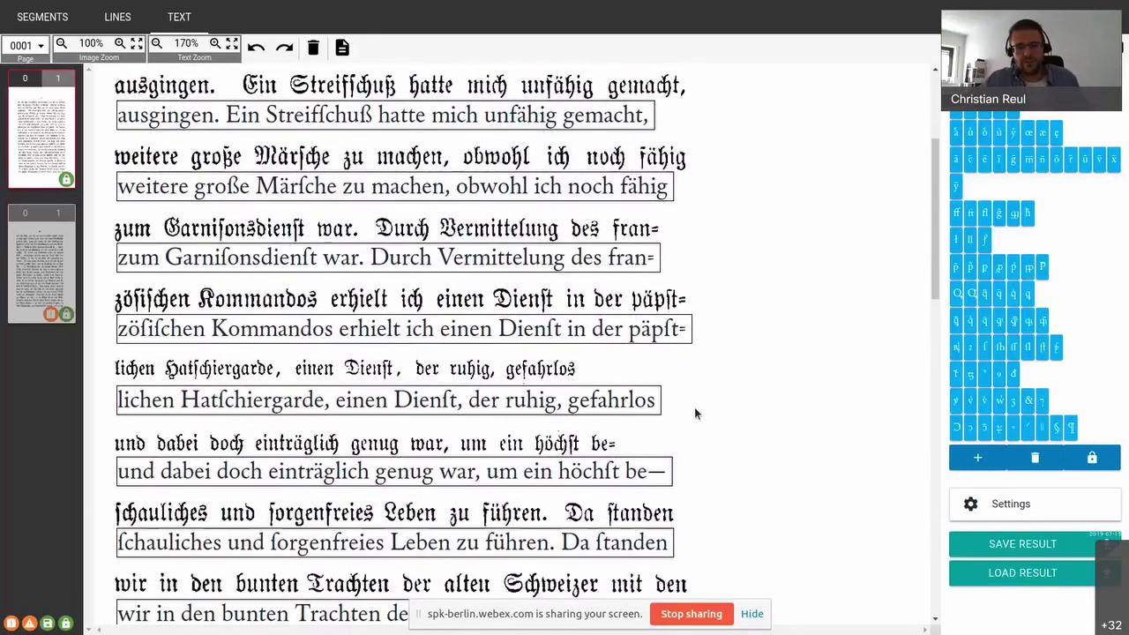
scroll(728, 335, down, 4)
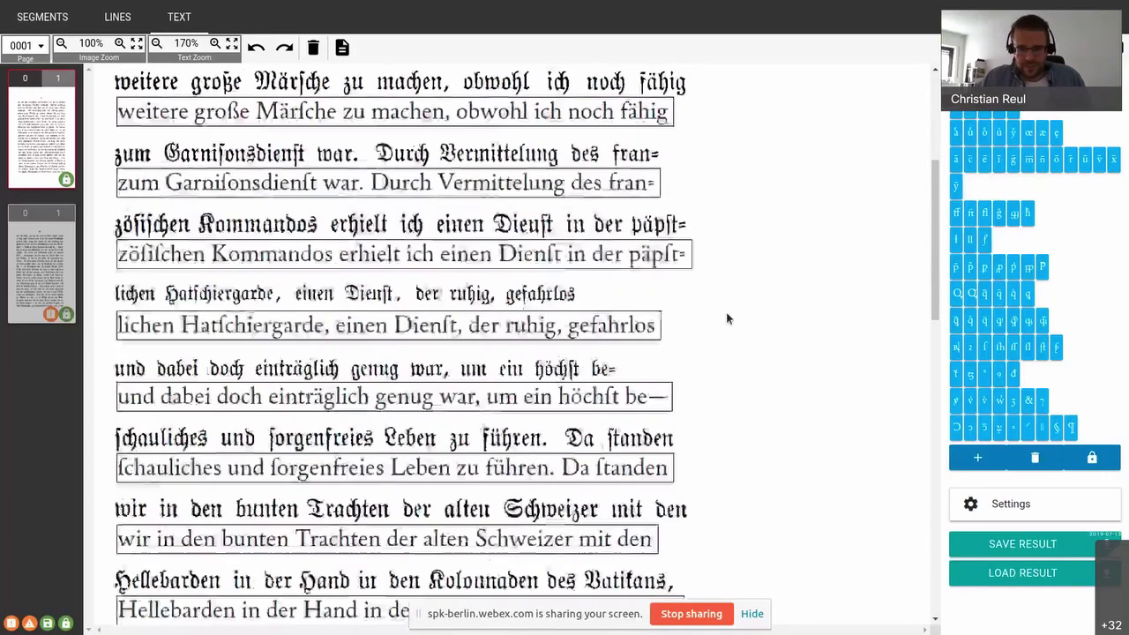
scroll(737, 322, down, 3)
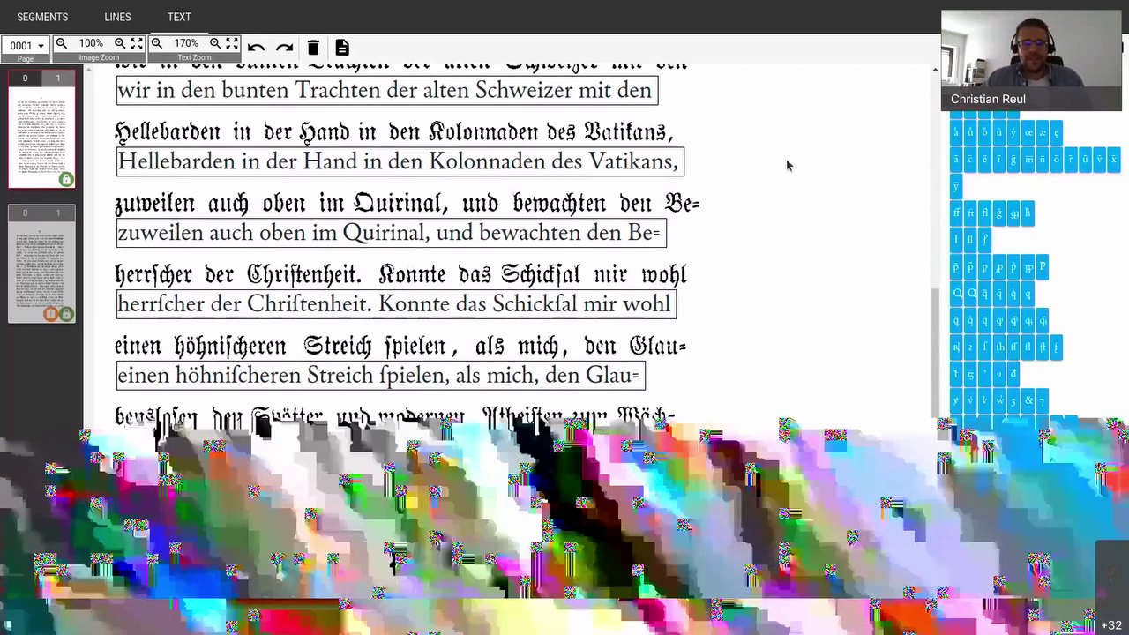
key(ctrl+w)
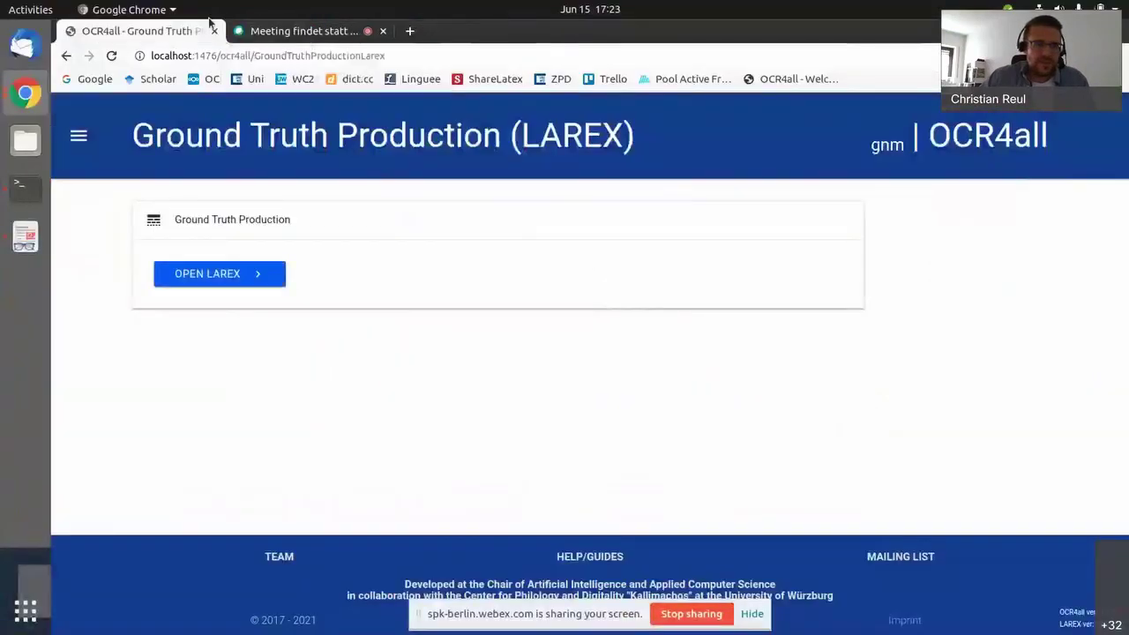
Step: Return to the Project Overview, load the cirurgia project, and look through its page list
click(79, 136)
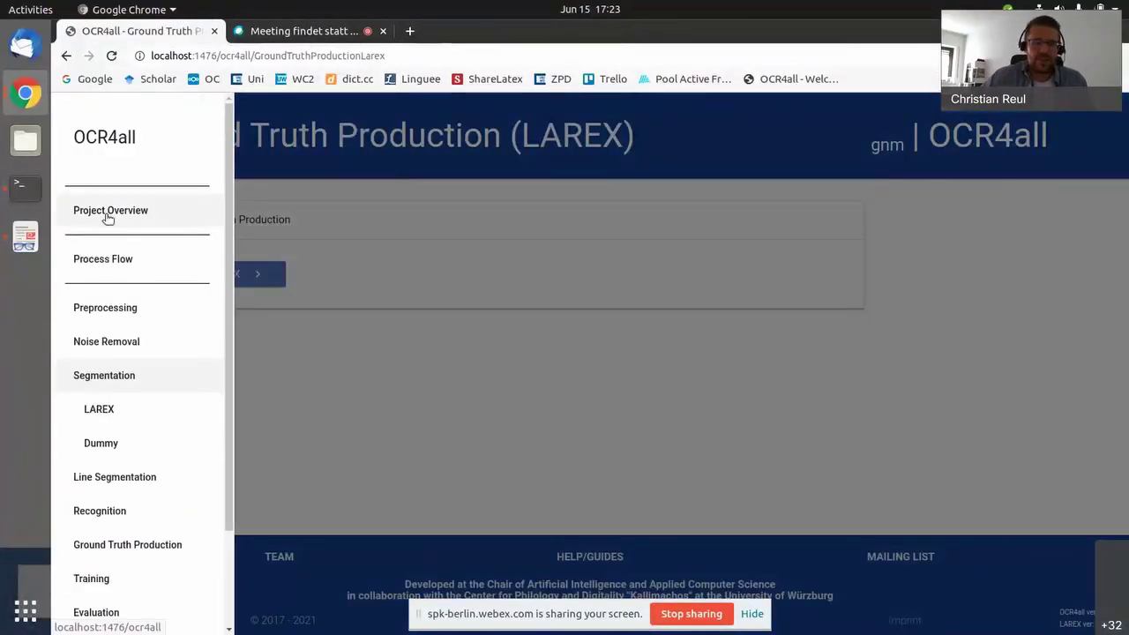
click(104, 211)
click(461, 305)
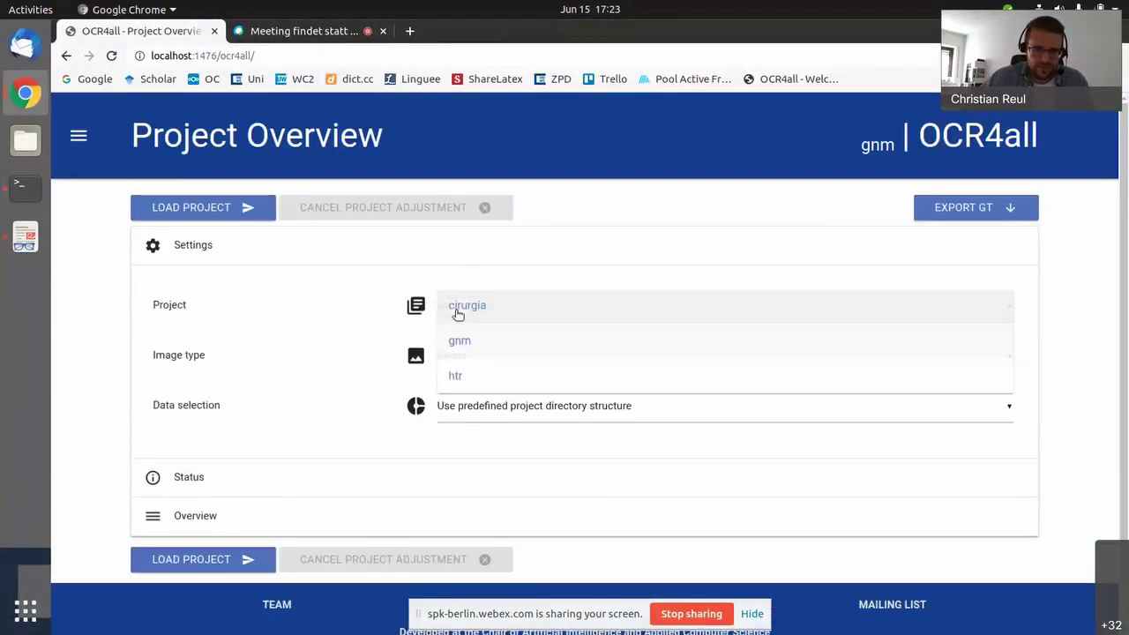
click(464, 313)
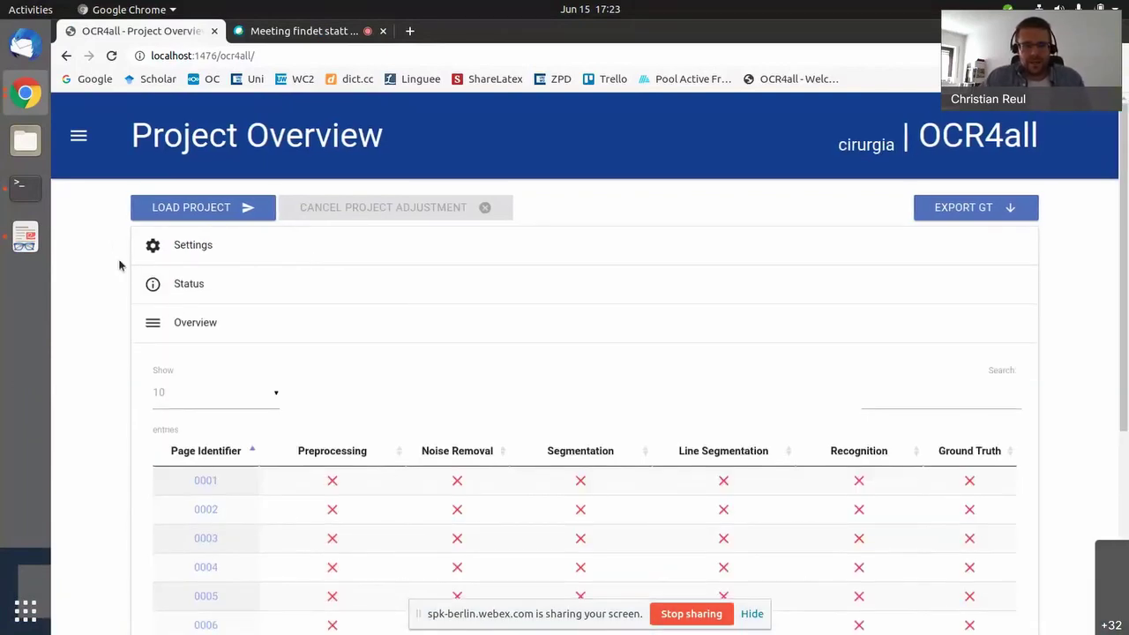
scroll(113, 247, down, 2)
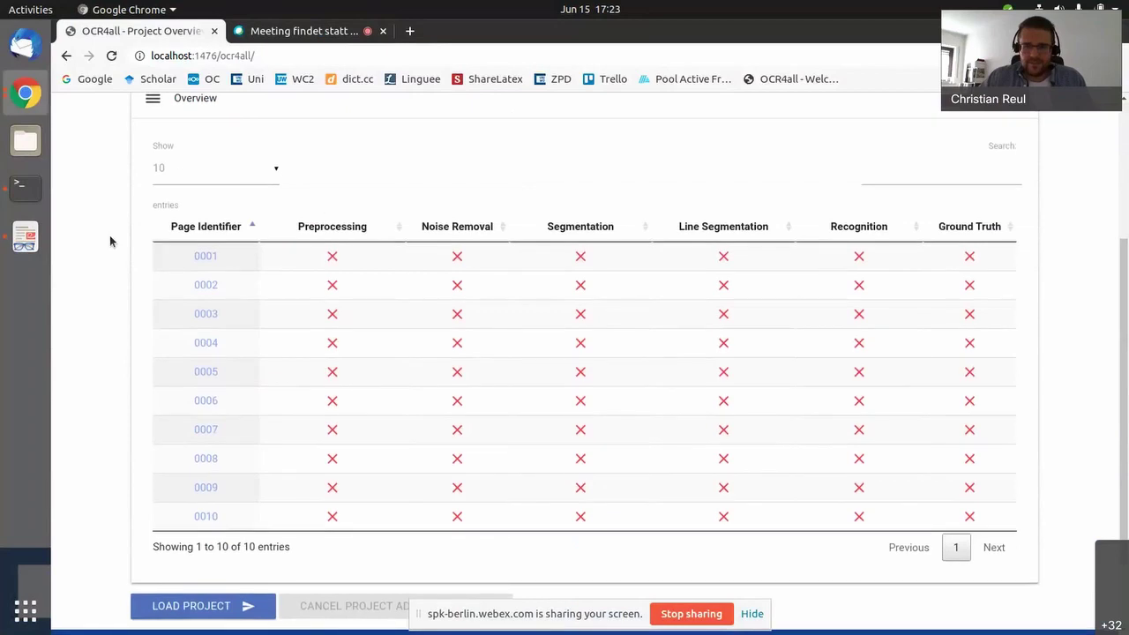
scroll(110, 241, up, 4)
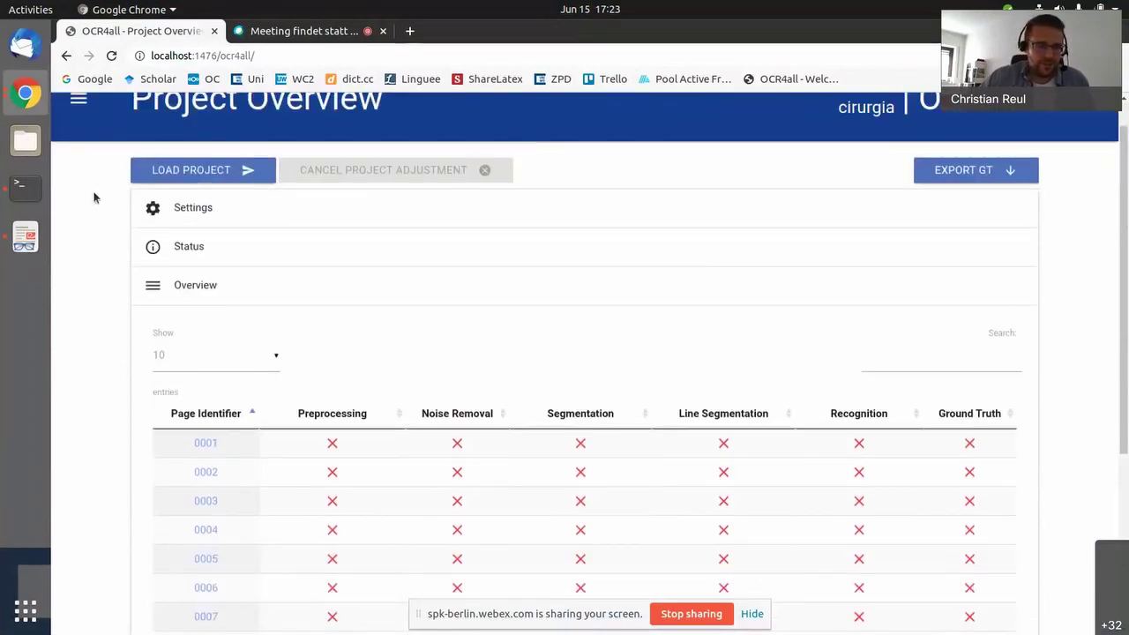
scroll(94, 197, up, 1)
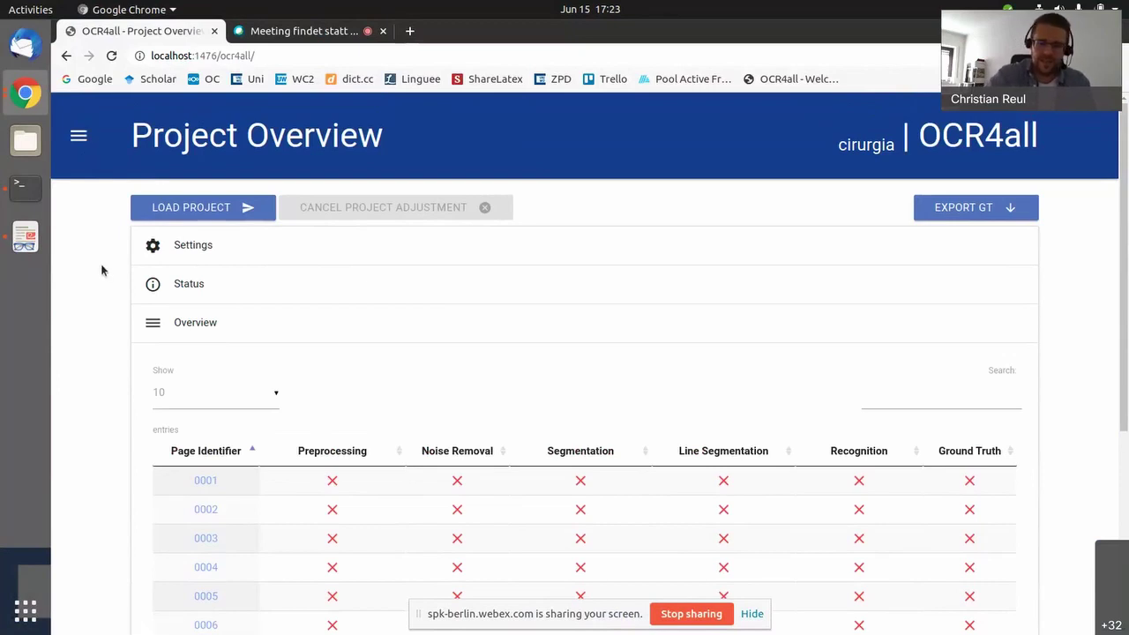
Step: Switch the browser to full screen and run Preprocessing on pages 0001 to 0008, excluding Page 0009 and Page 0010
key(F11)
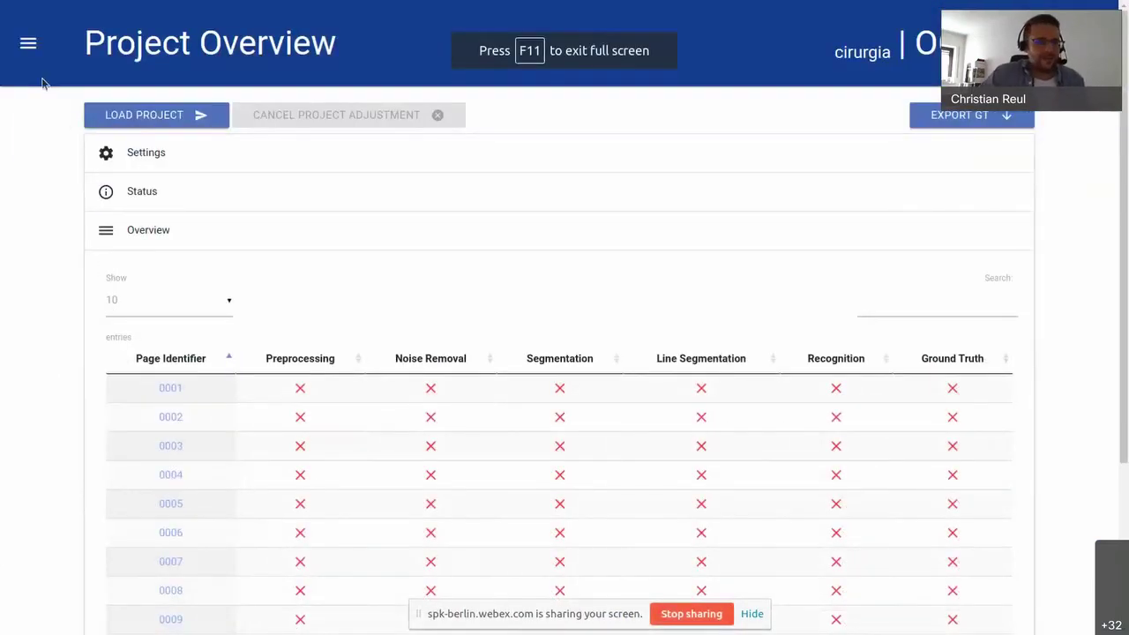
click(28, 44)
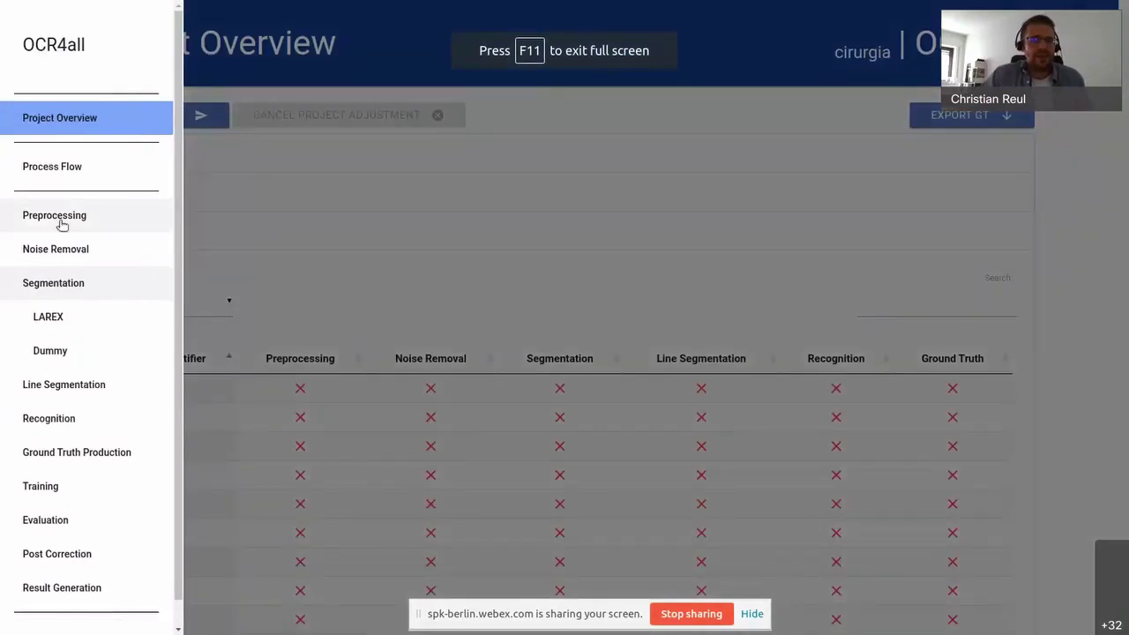
click(65, 218)
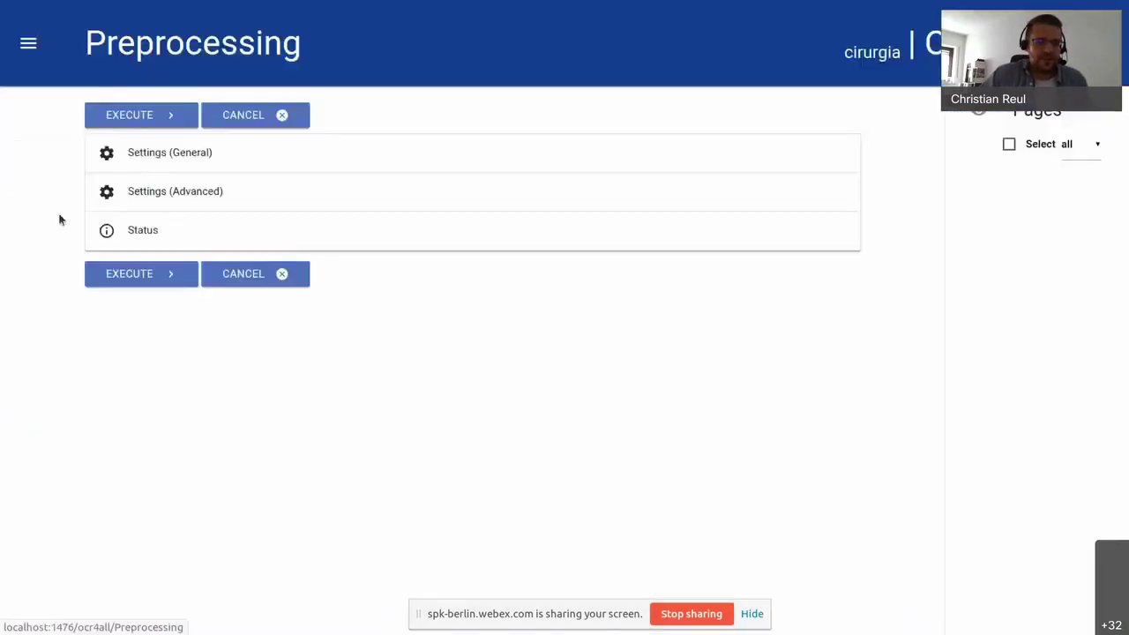
click(992, 544)
click(991, 587)
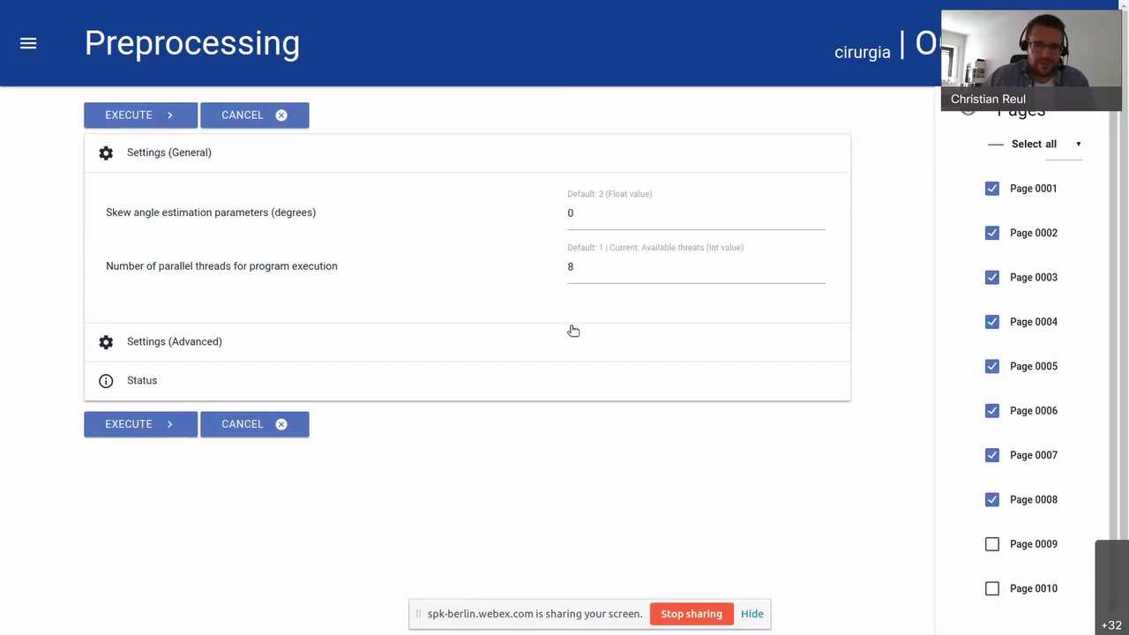
click(151, 427)
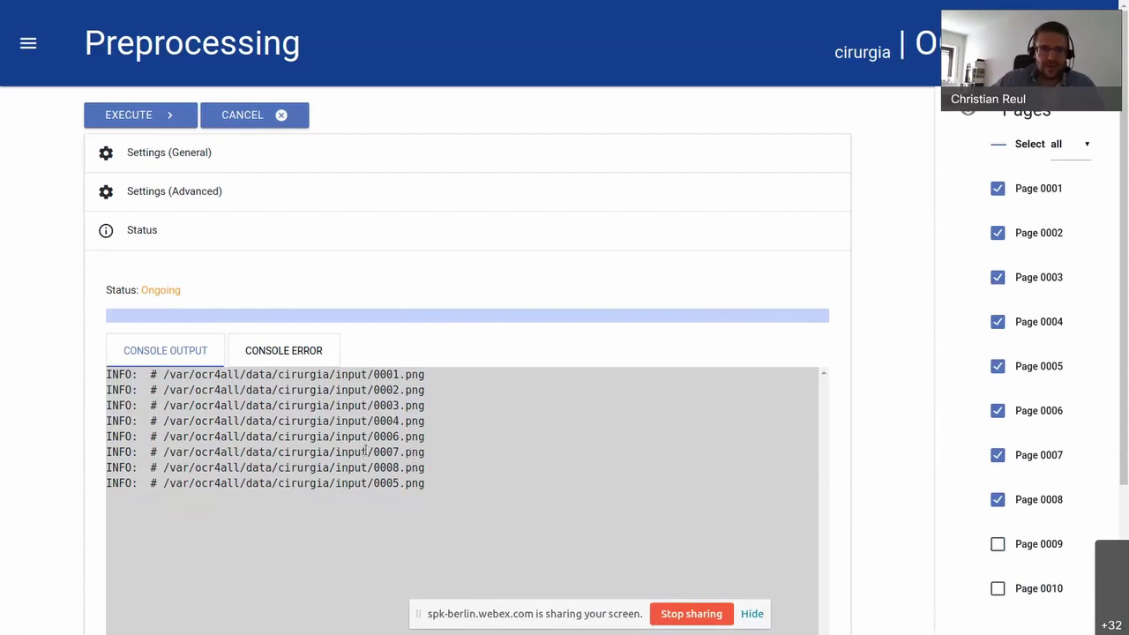
Step: Check the Preprocessing console errors and output, then open the cirurgia pages in LAREX for segmentation
click(277, 359)
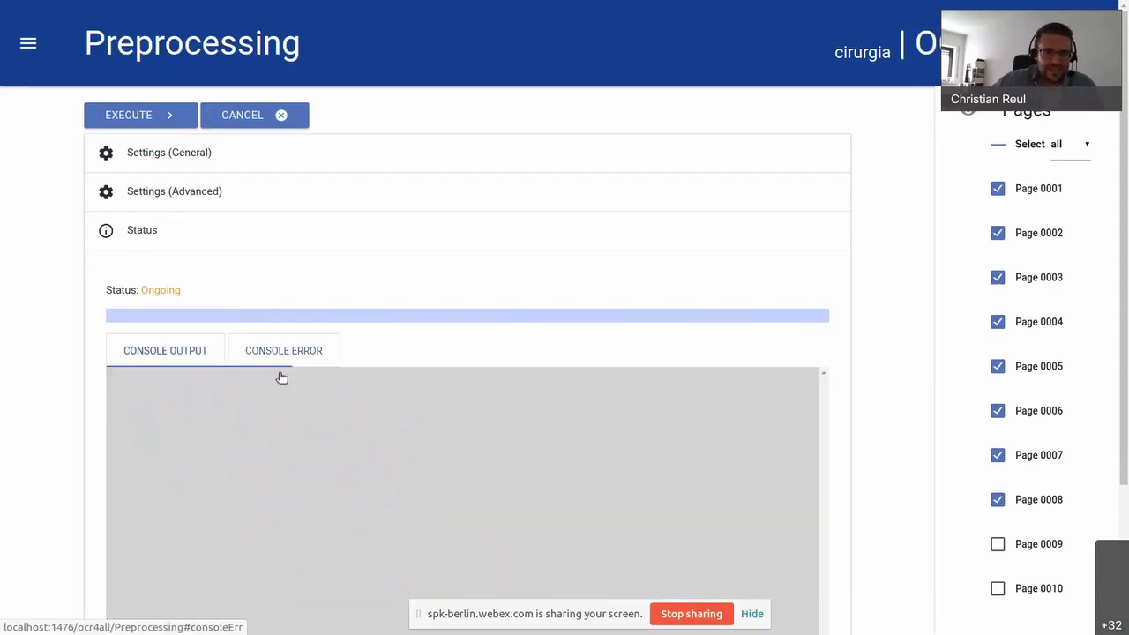
click(196, 349)
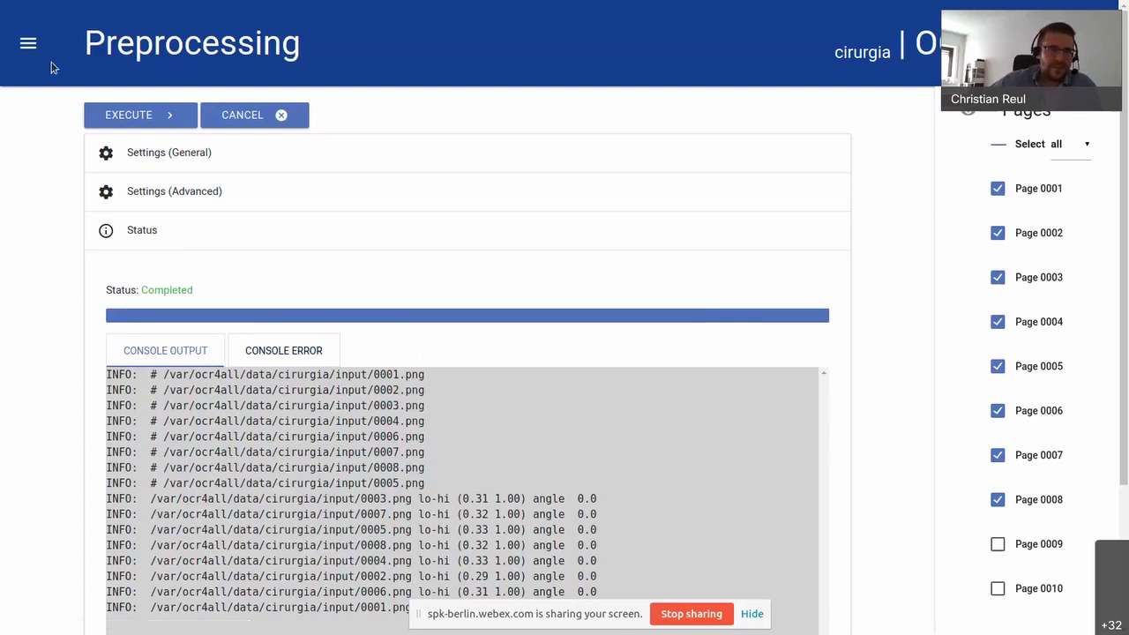
click(29, 44)
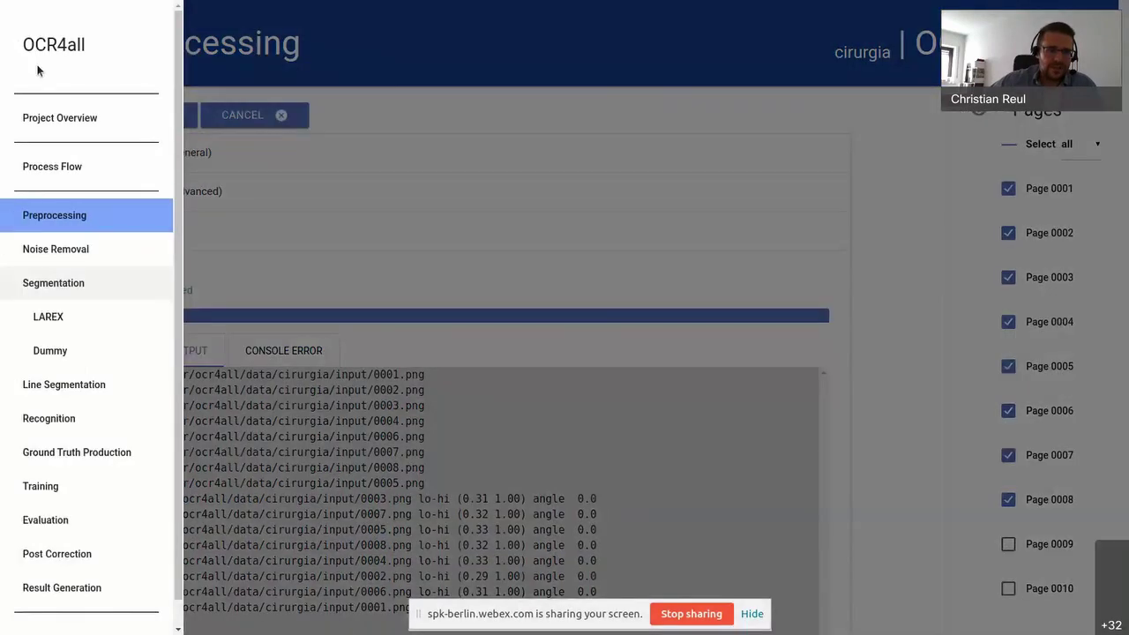
click(68, 322)
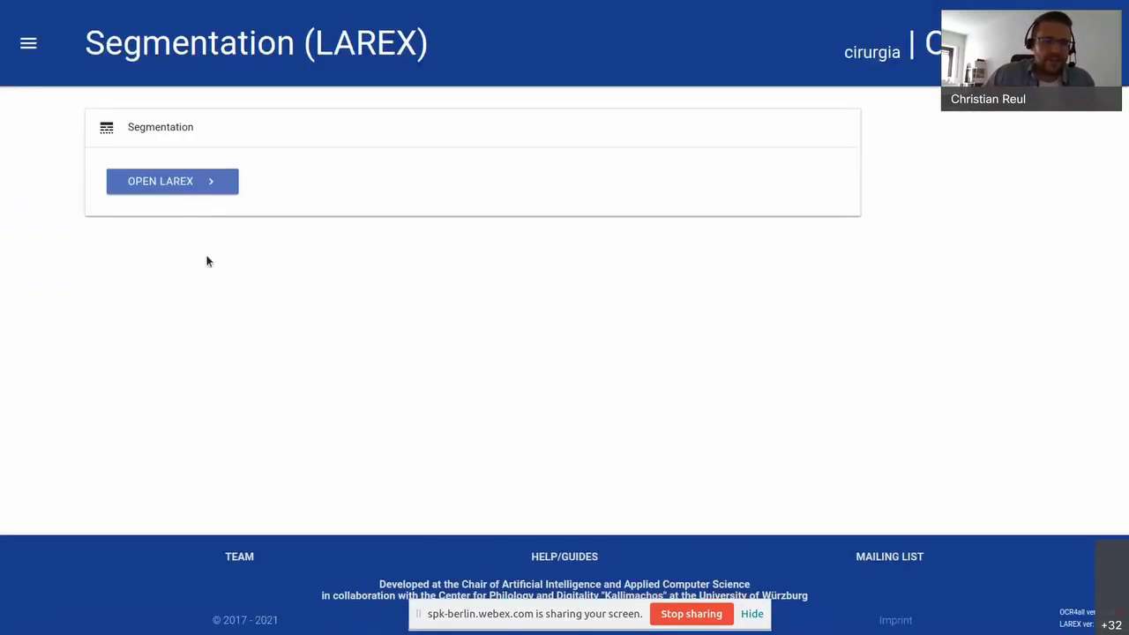
click(198, 183)
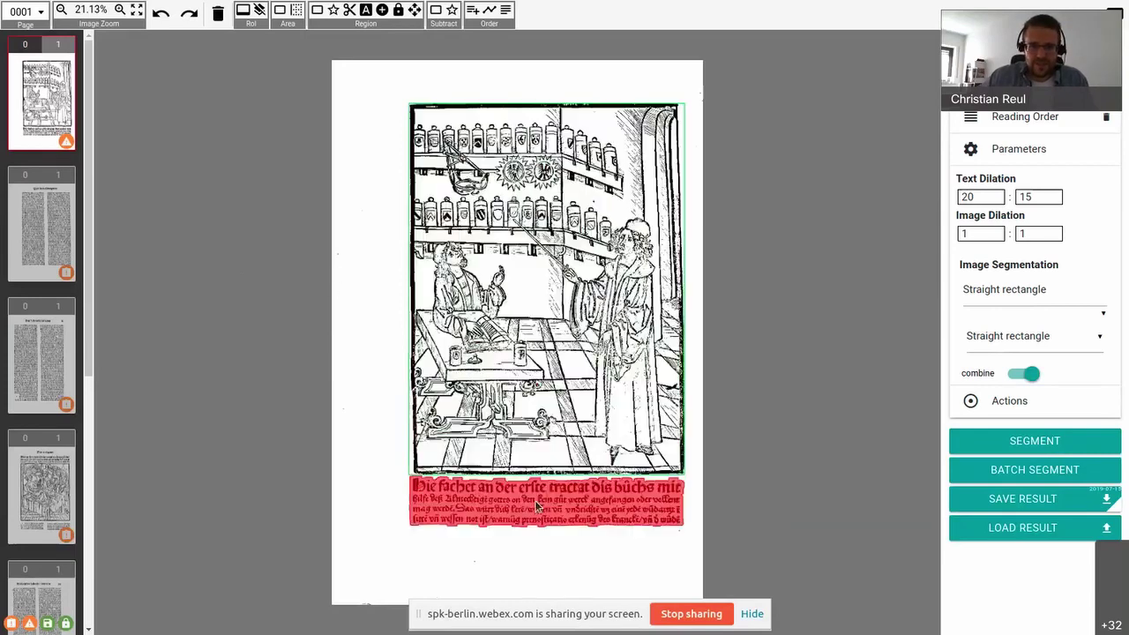
Step: Save the segmentation result of page 0001, then open page 0002 and select its first text column region
key(ctrl+s)
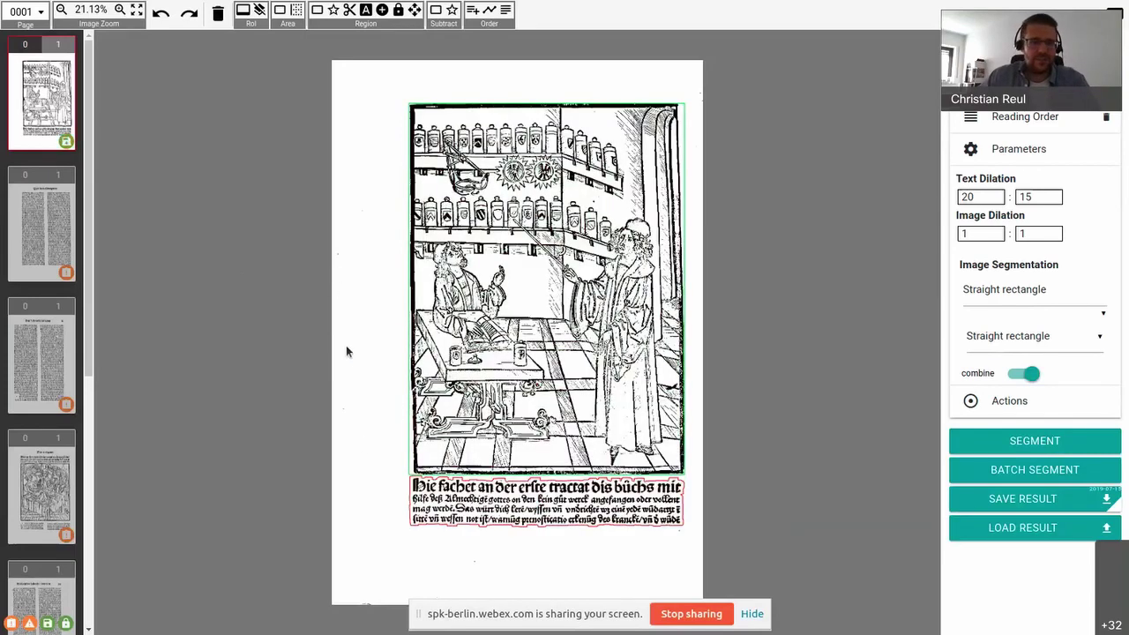
click(48, 213)
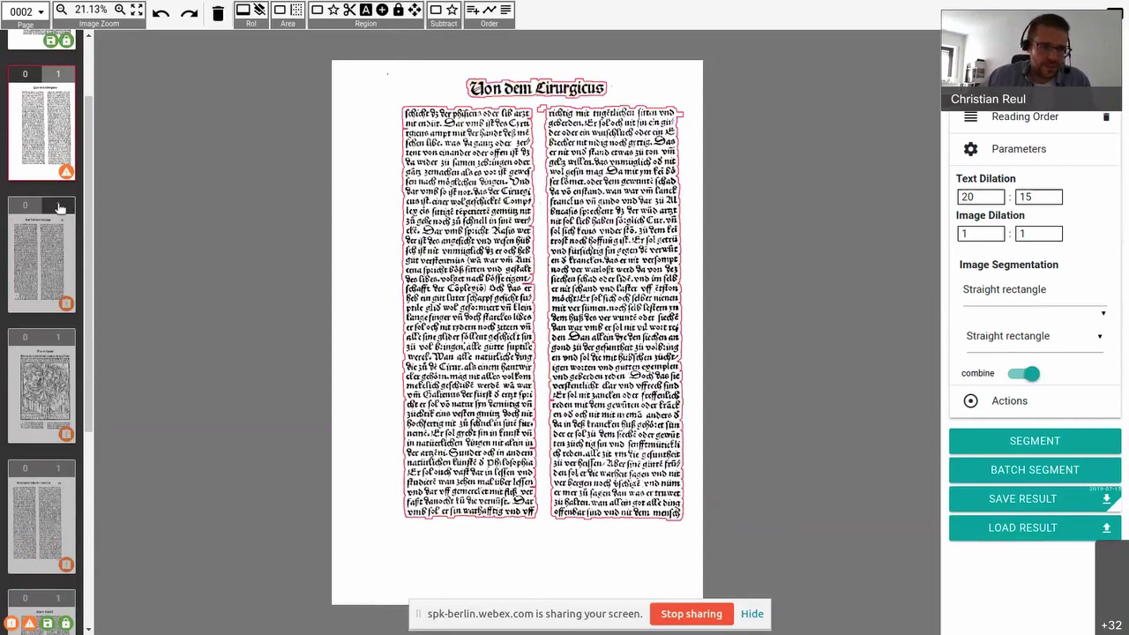
click(455, 179)
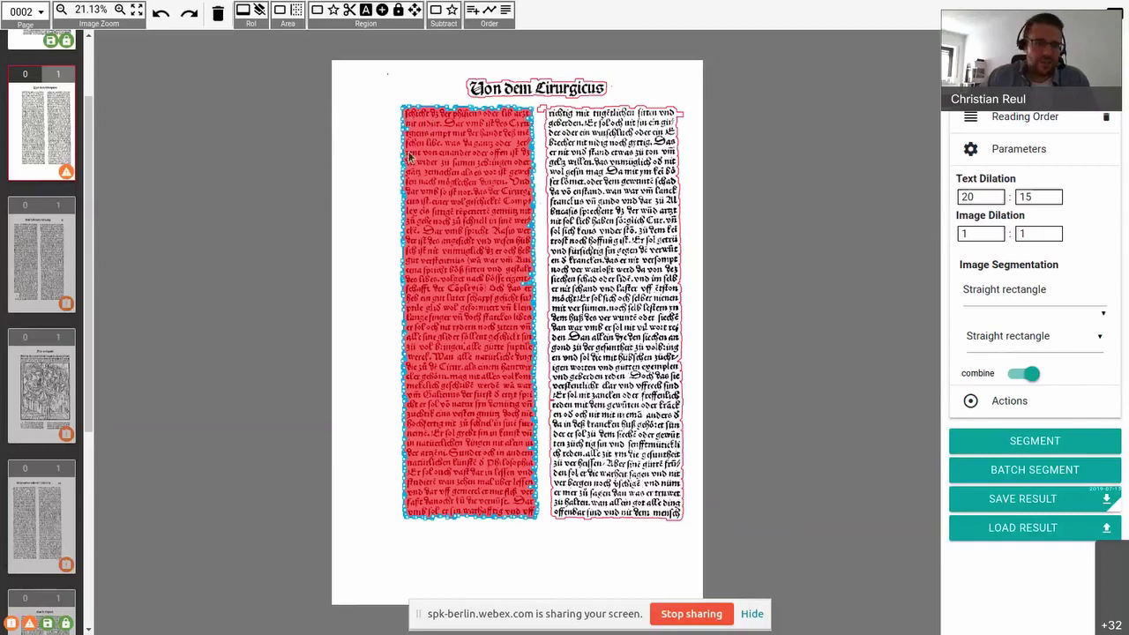
Step: Try drawing a small polygon region in the blank margin beside page 0002's first column, then delete it
click(354, 170)
key(4)
click(372, 205)
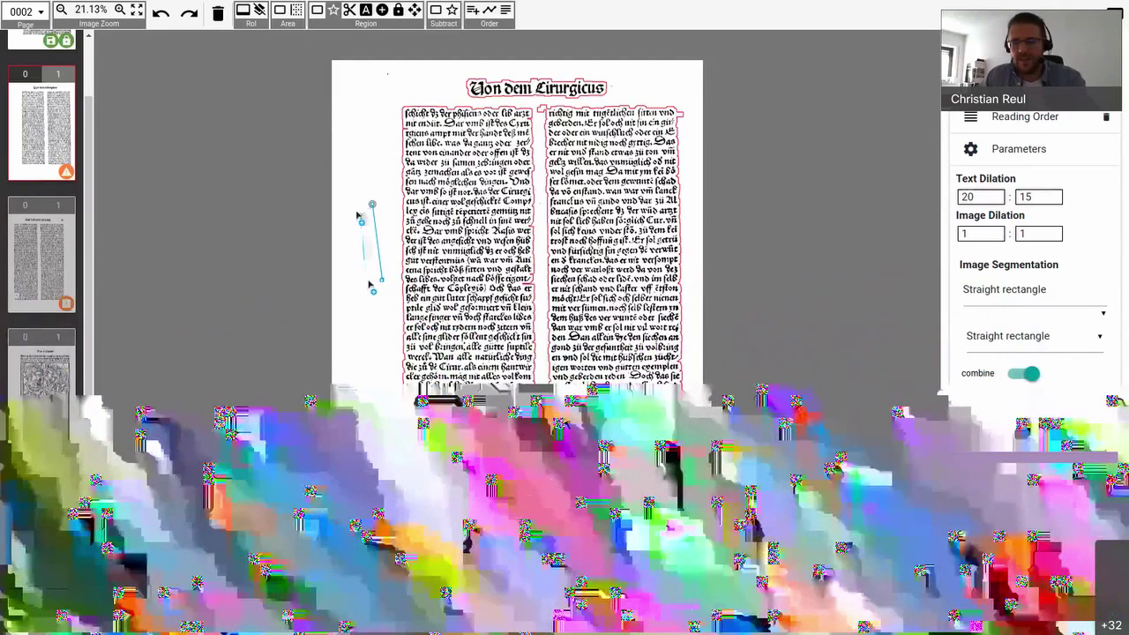
click(371, 205)
key(Delete)
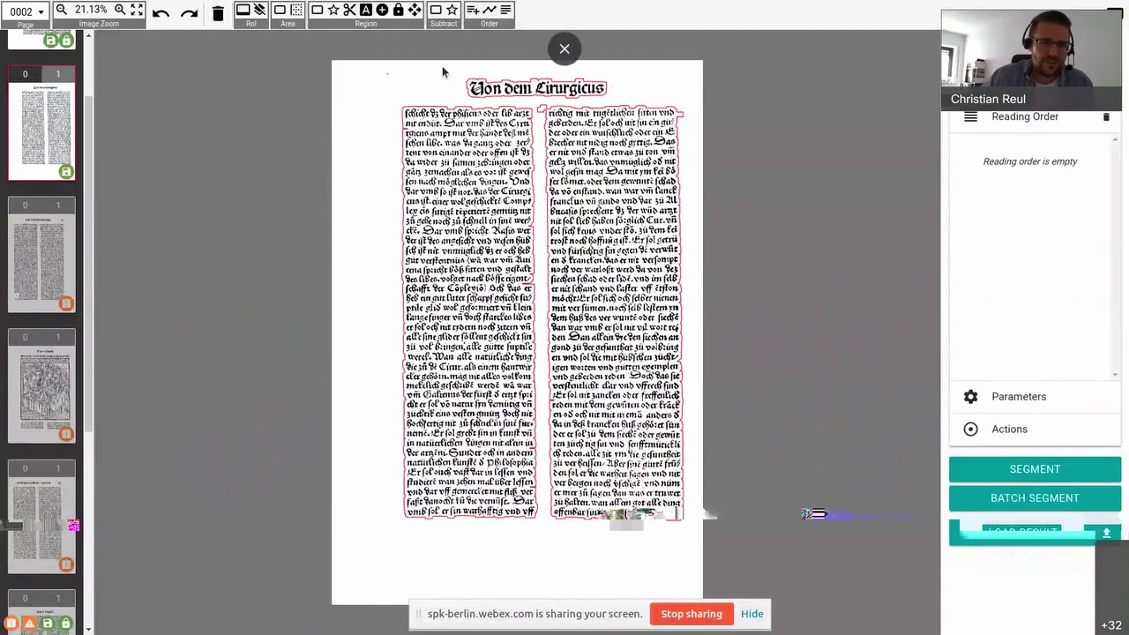
Step: Leave full screen, close the LAREX editor, and open the Process Flow for cirurgia
click(565, 49)
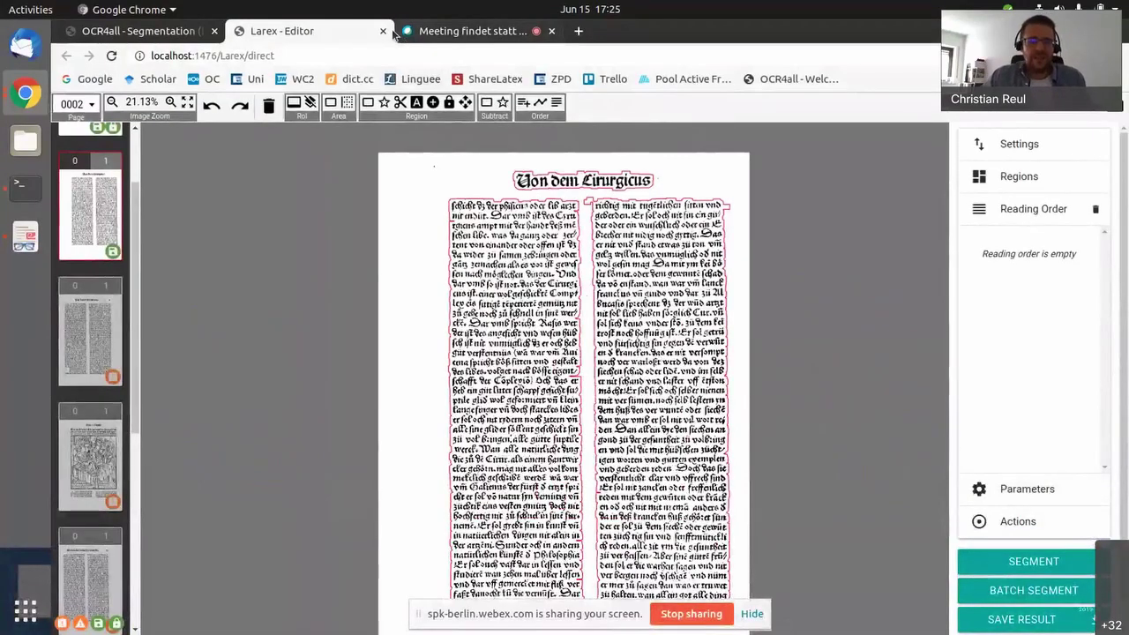
click(383, 31)
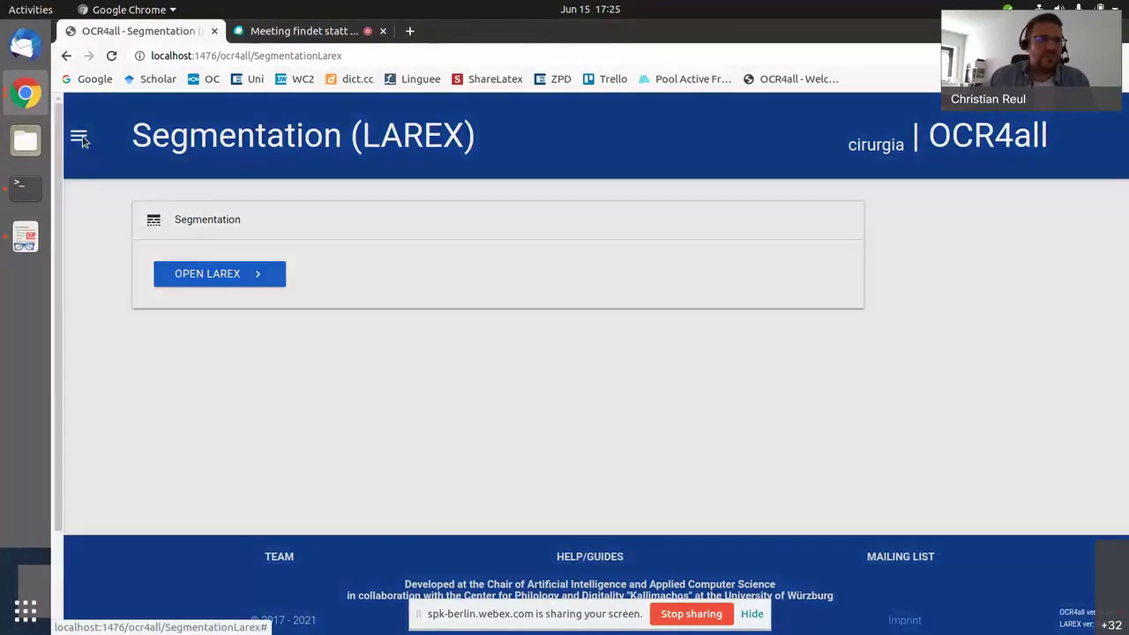
click(79, 139)
click(103, 258)
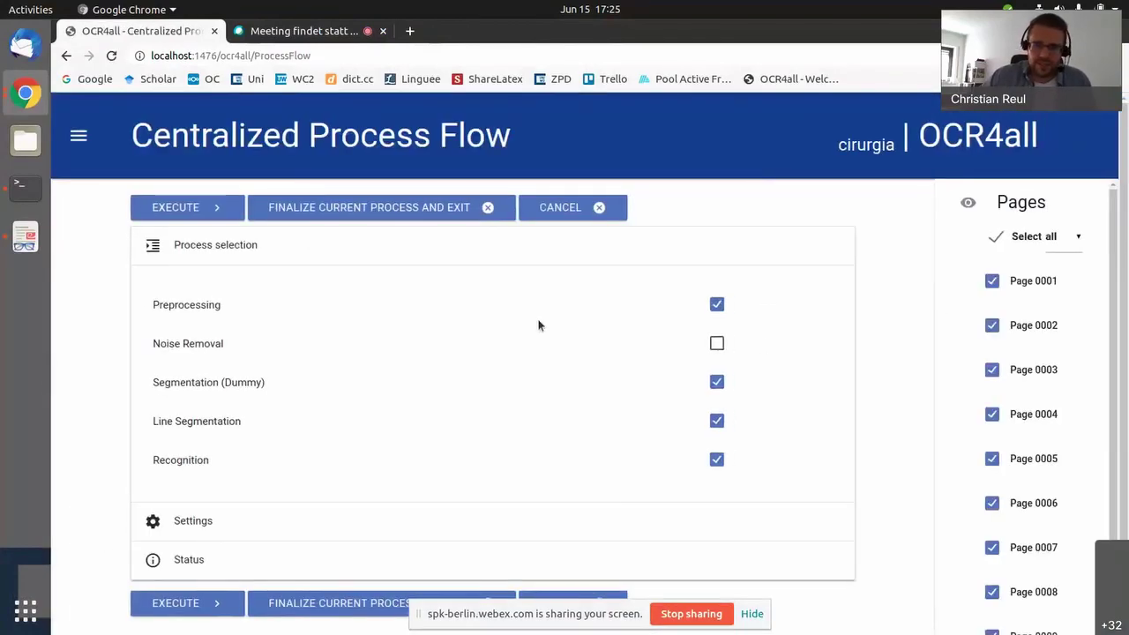
Step: Limit the process flow to Line Segmentation and Recognition on Page 0001 and Page 0002 only
click(717, 304)
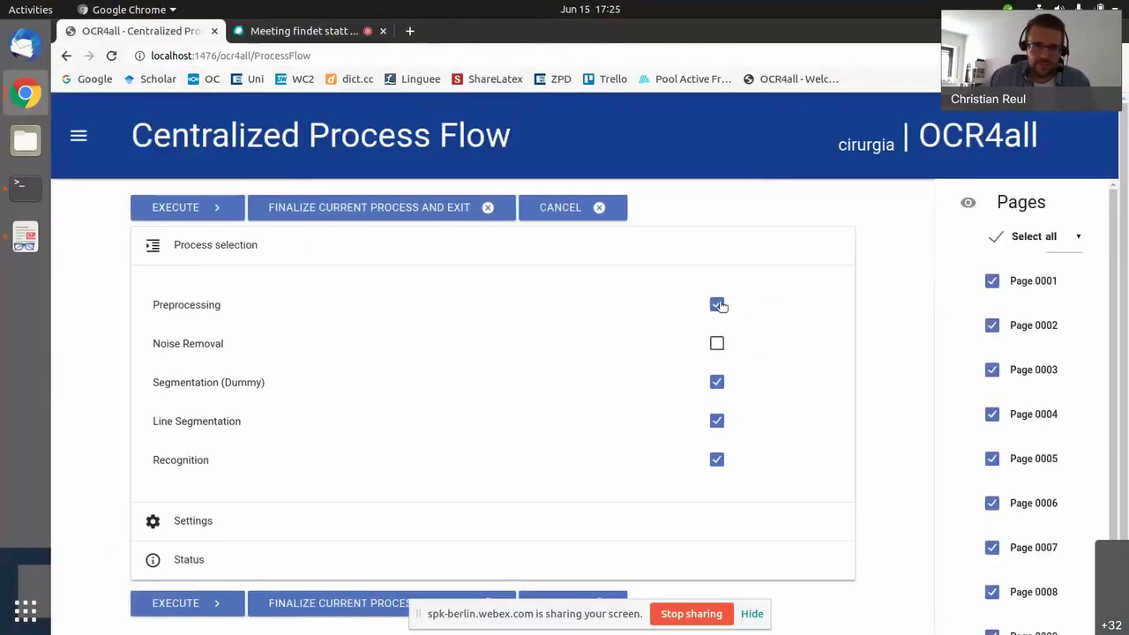
click(716, 382)
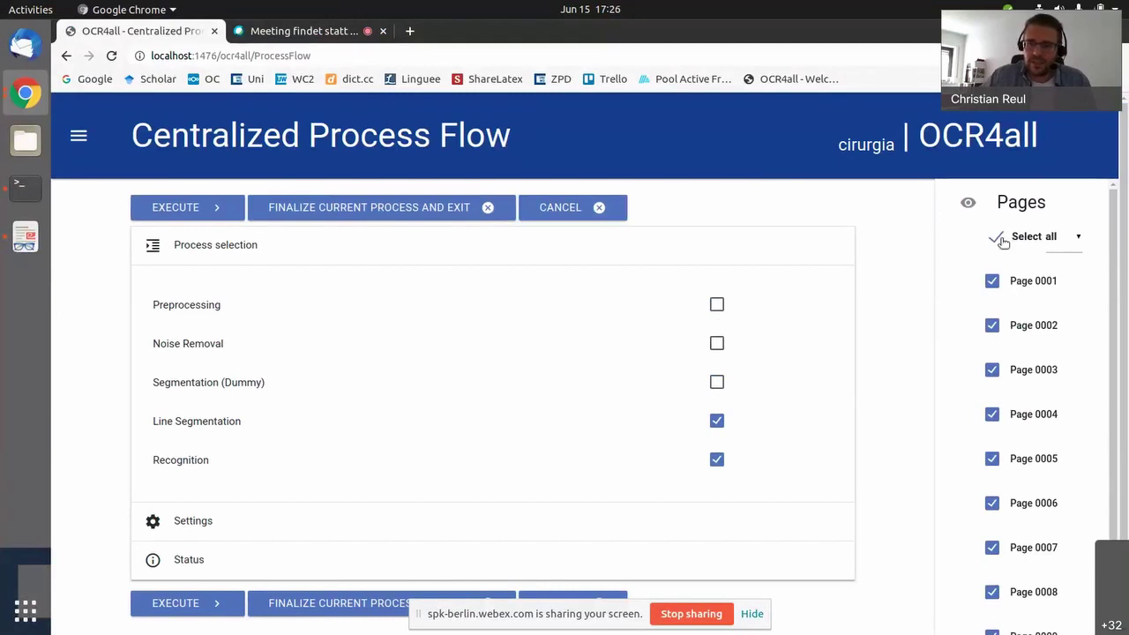
click(998, 238)
click(992, 280)
click(992, 325)
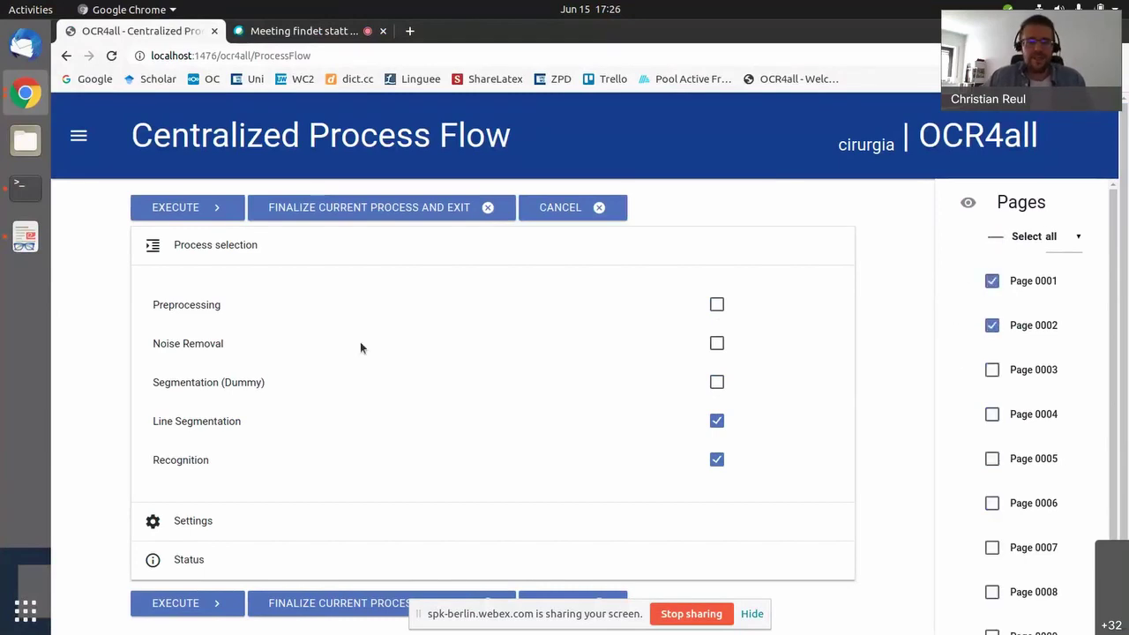
Step: In the Recognition settings, search the line recognition models for "hist" and select default/fraktur_historical
scroll(109, 261, down, 1)
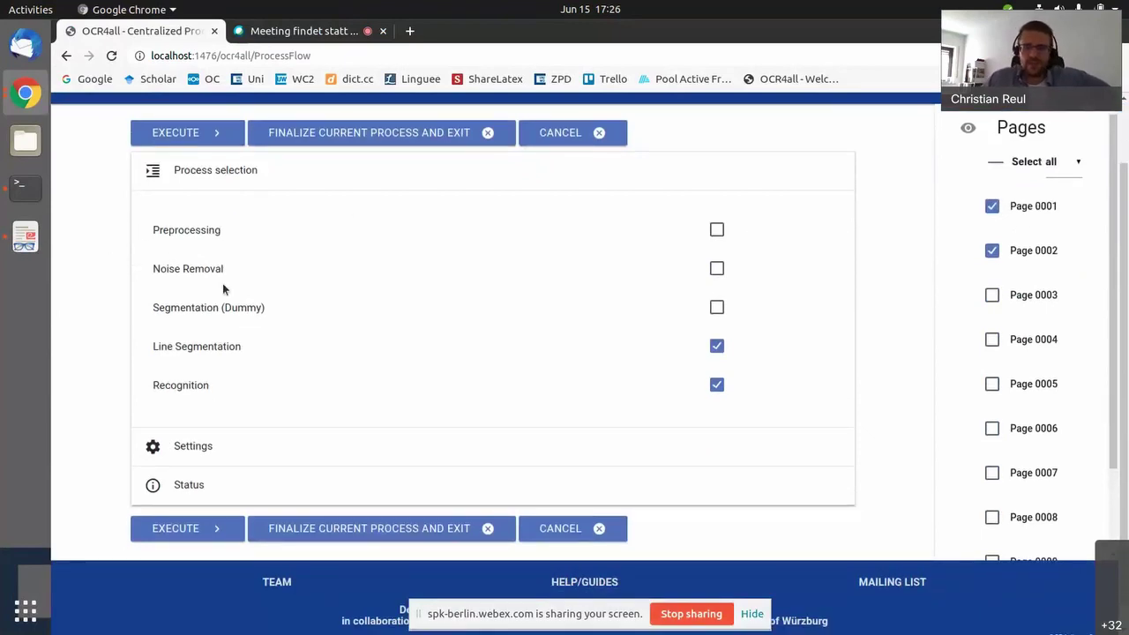
click(212, 448)
scroll(518, 336, down, 3)
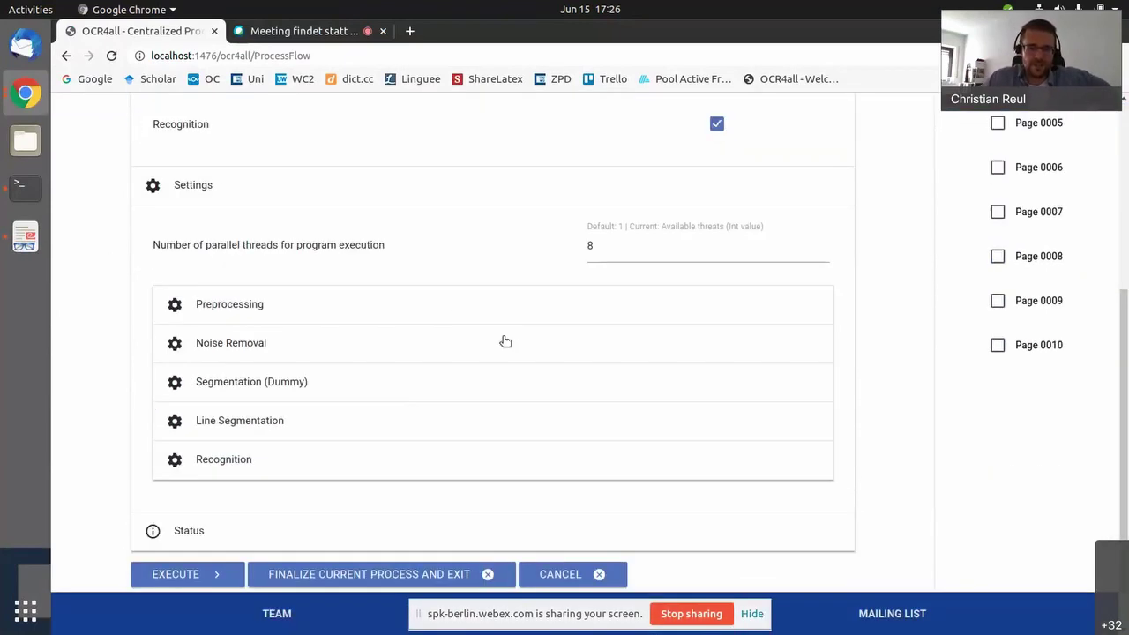
click(240, 470)
scroll(407, 360, down, 3)
click(503, 434)
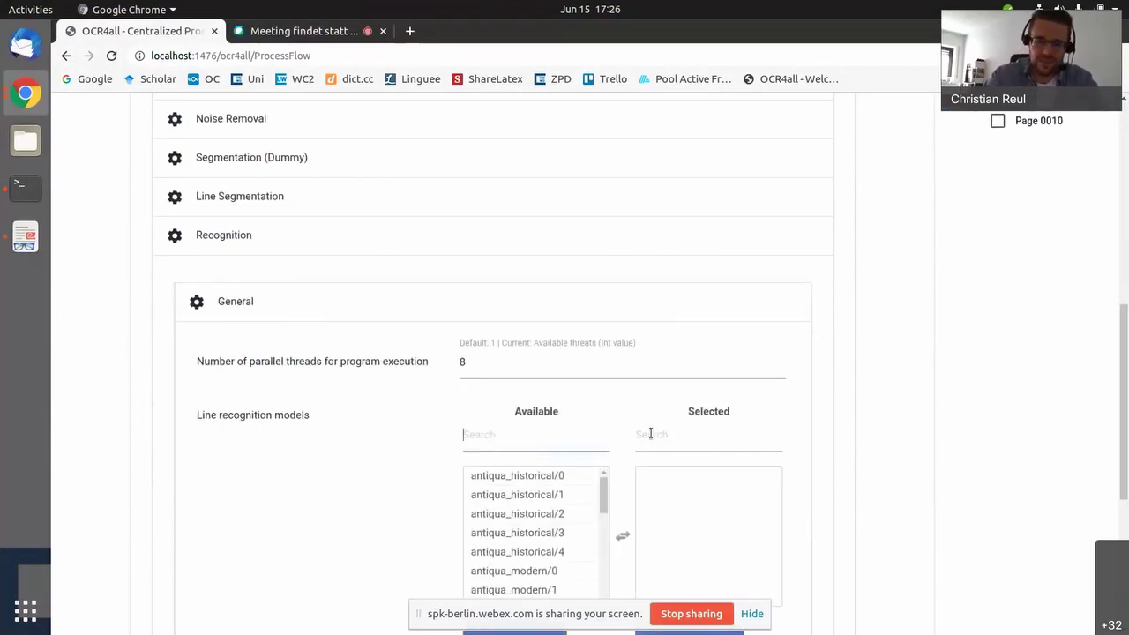
text(hist)
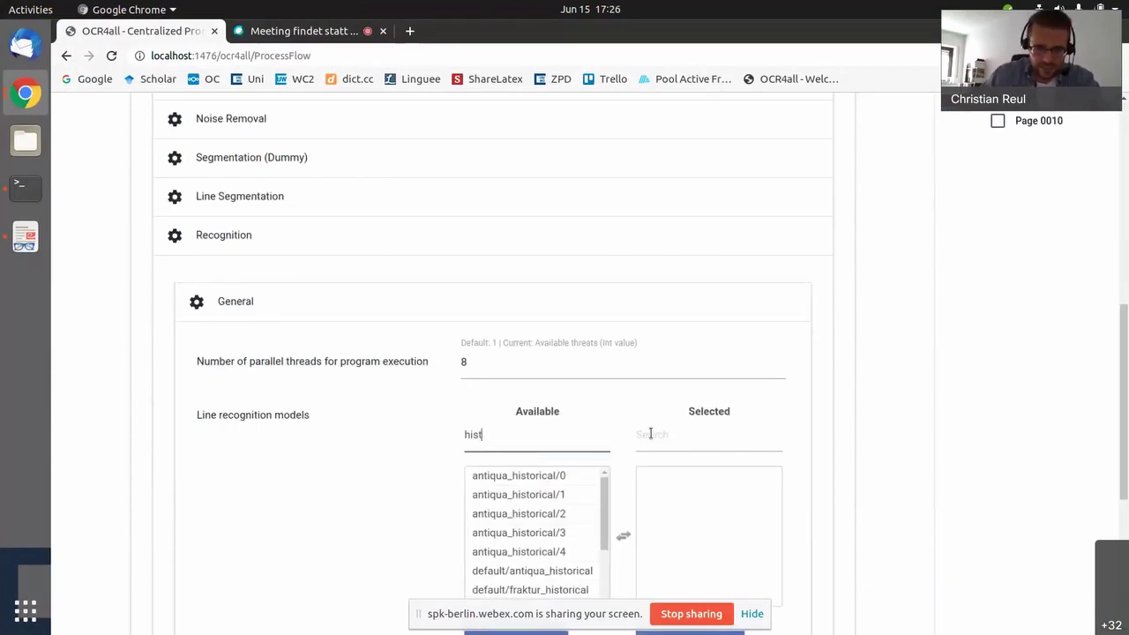
scroll(562, 493, down, 2)
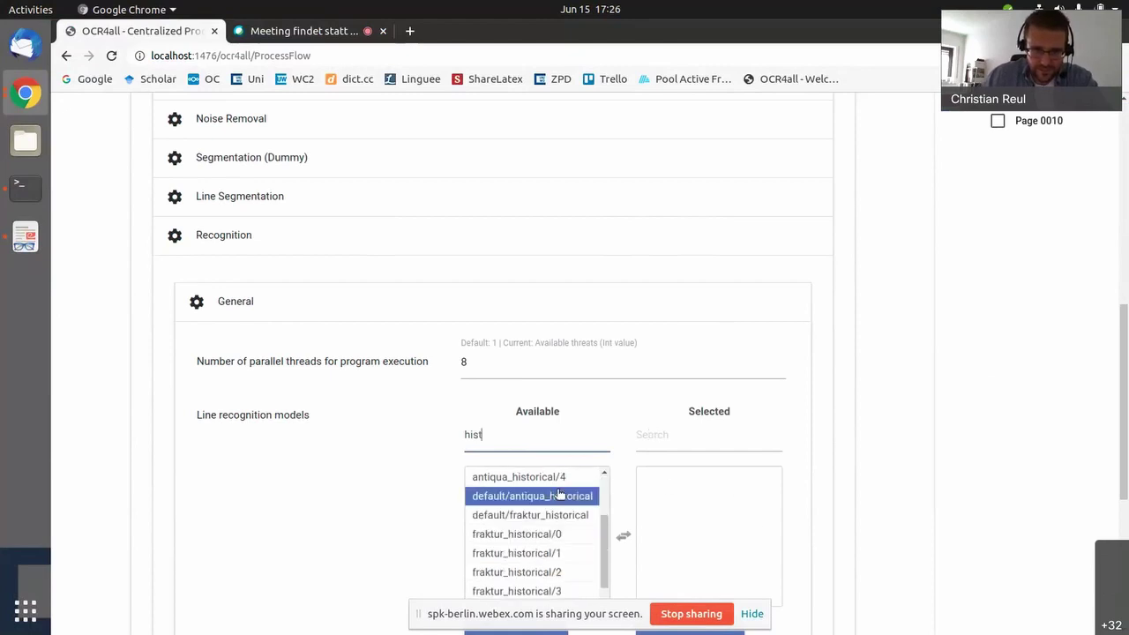
double_click(534, 514)
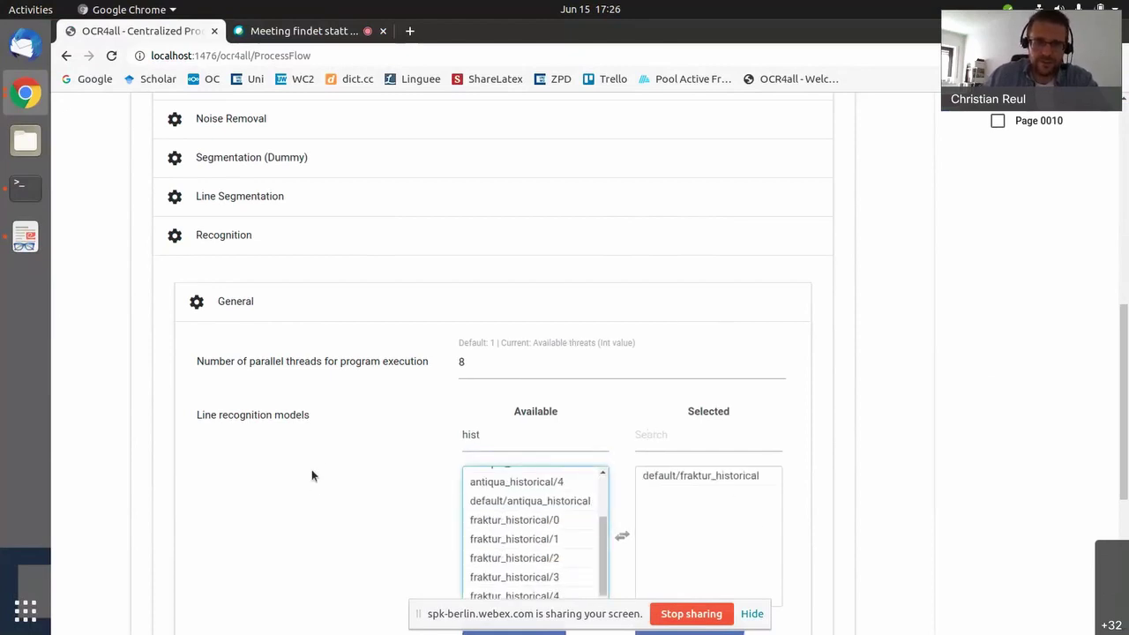
Step: Execute the process flow for the two selected pages and acknowledge its completion message
scroll(311, 476, down, 5)
click(181, 527)
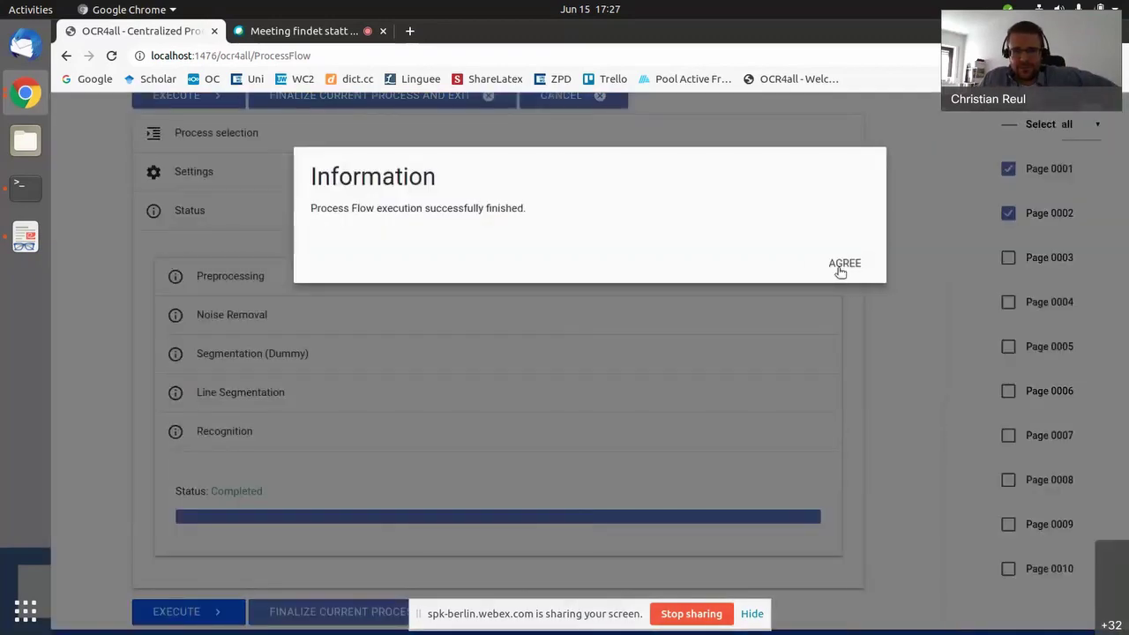
click(829, 257)
Step: Open Ground Truth Production in LAREX and go to page 0002
scroll(119, 170, up, 3)
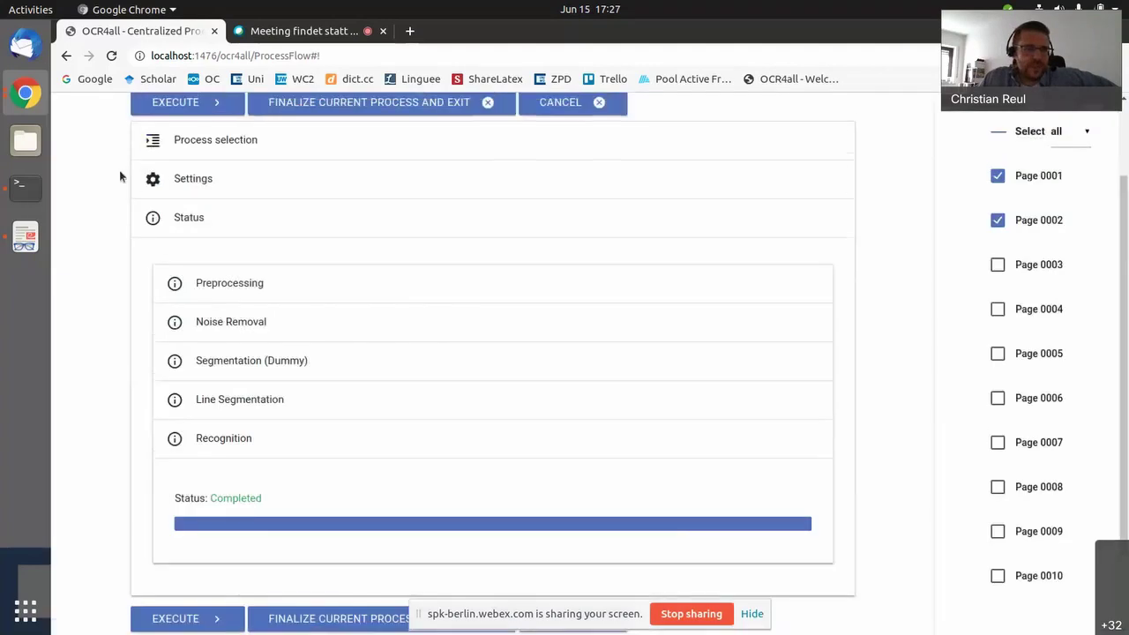
click(82, 140)
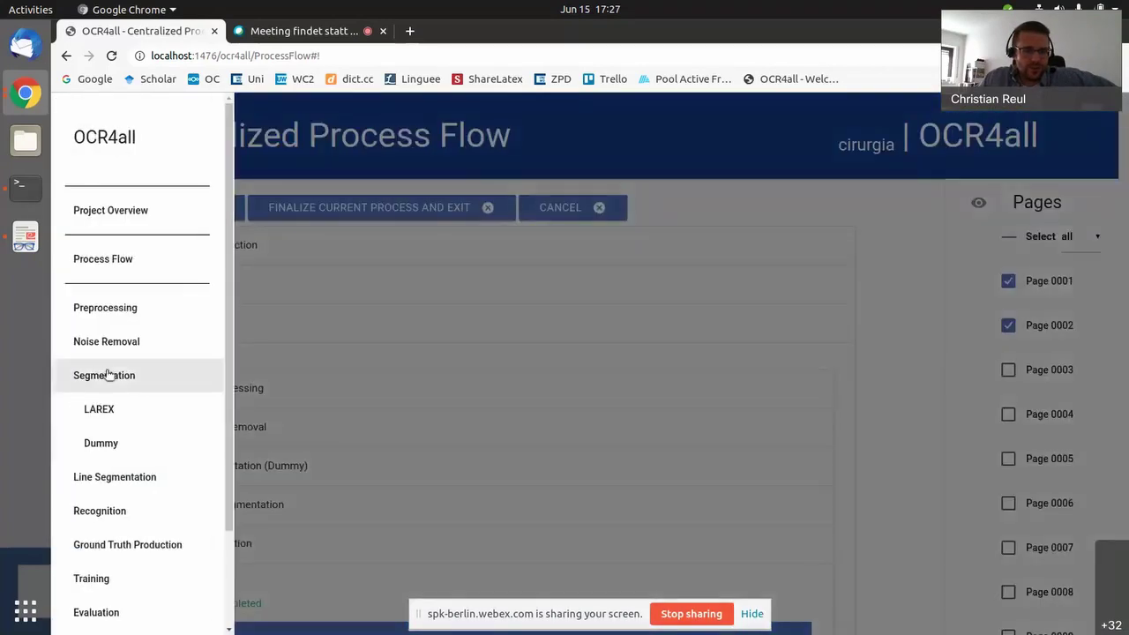
click(115, 544)
click(227, 276)
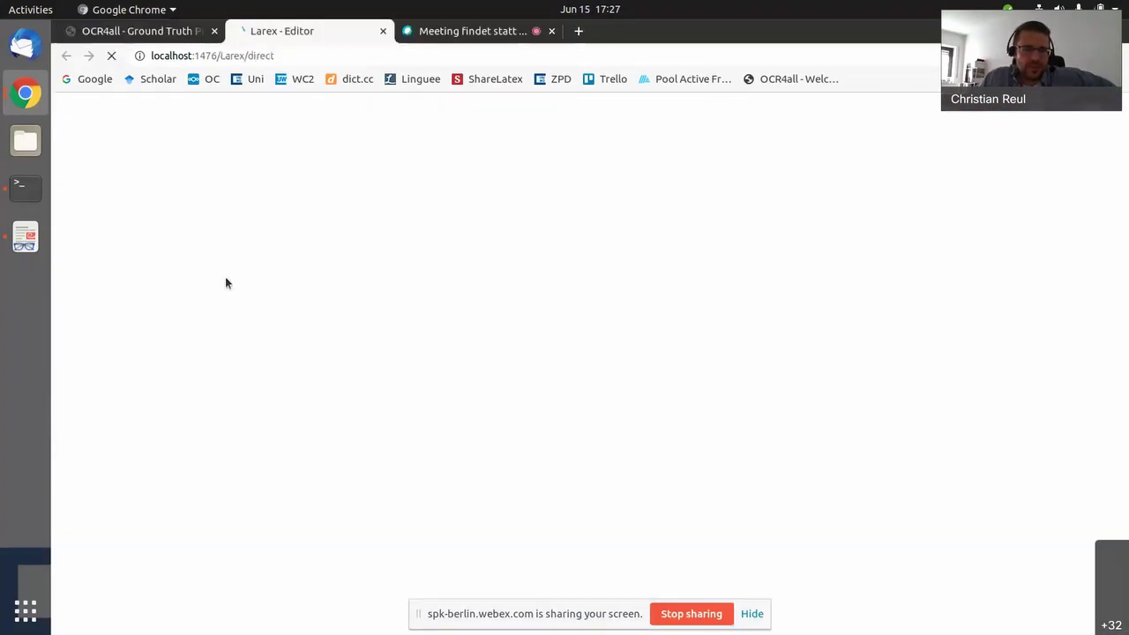
click(84, 333)
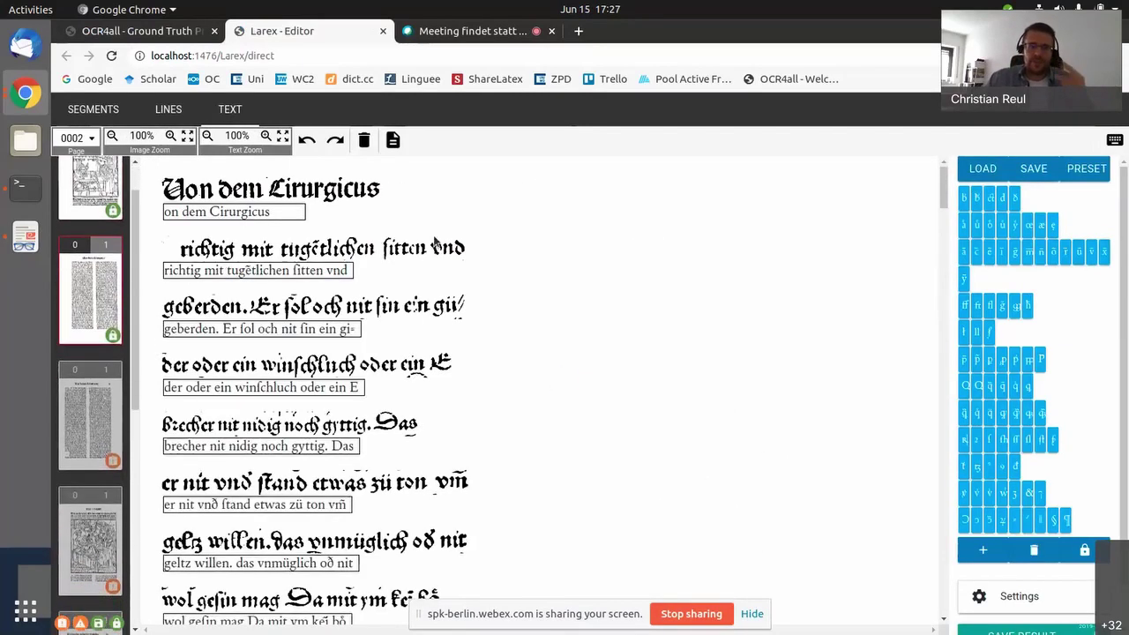
Step: Review page 0002's regions and text lines in the Segments and Lines views, then return to the Text view
click(94, 109)
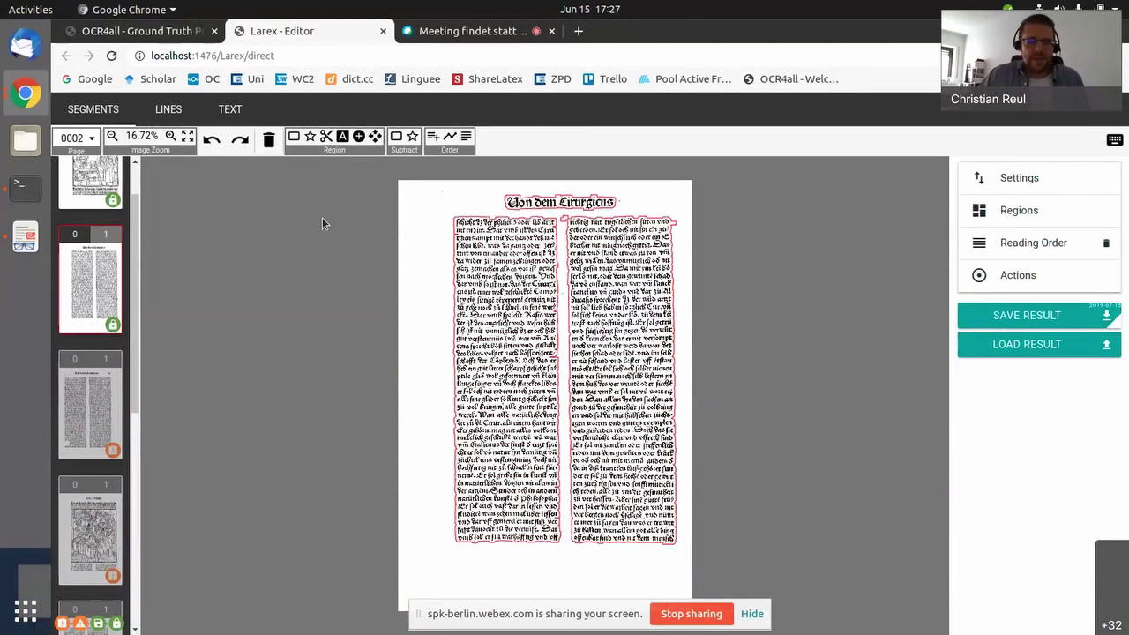
click(168, 111)
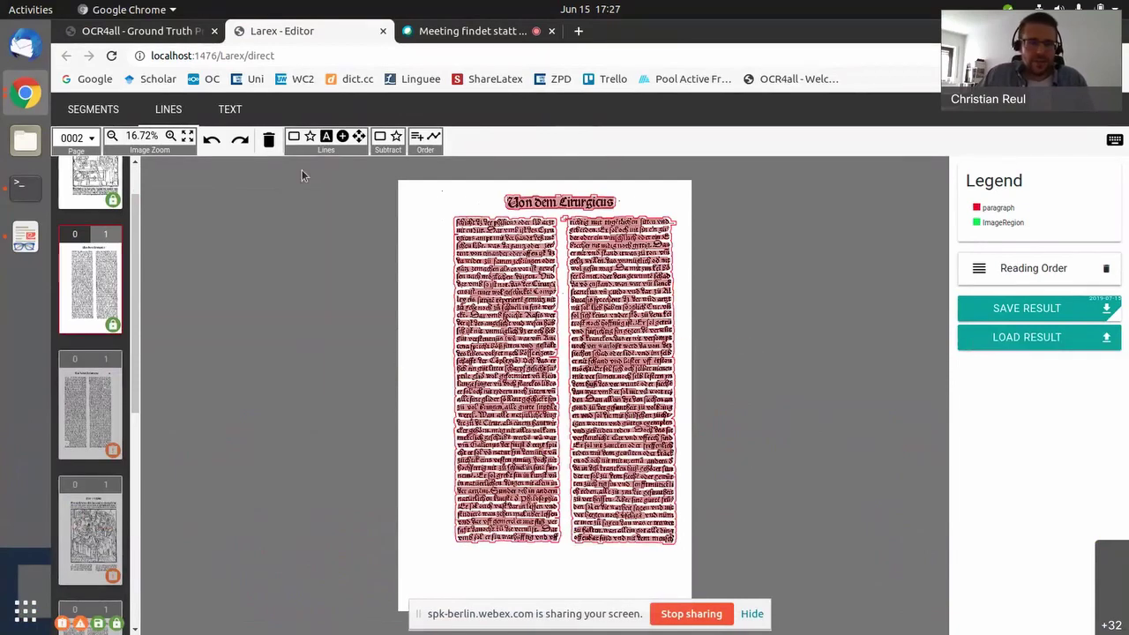
click(227, 107)
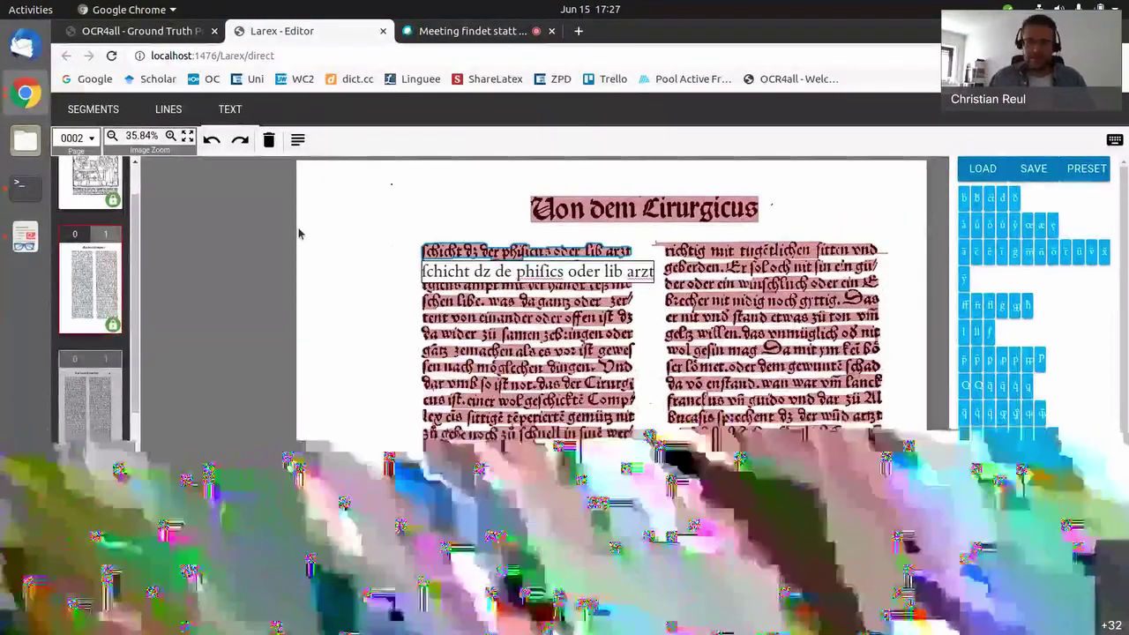
Step: Step through the recognized lines of page 0002's first column on the page image, then inspect the heading's text
key(Tab)
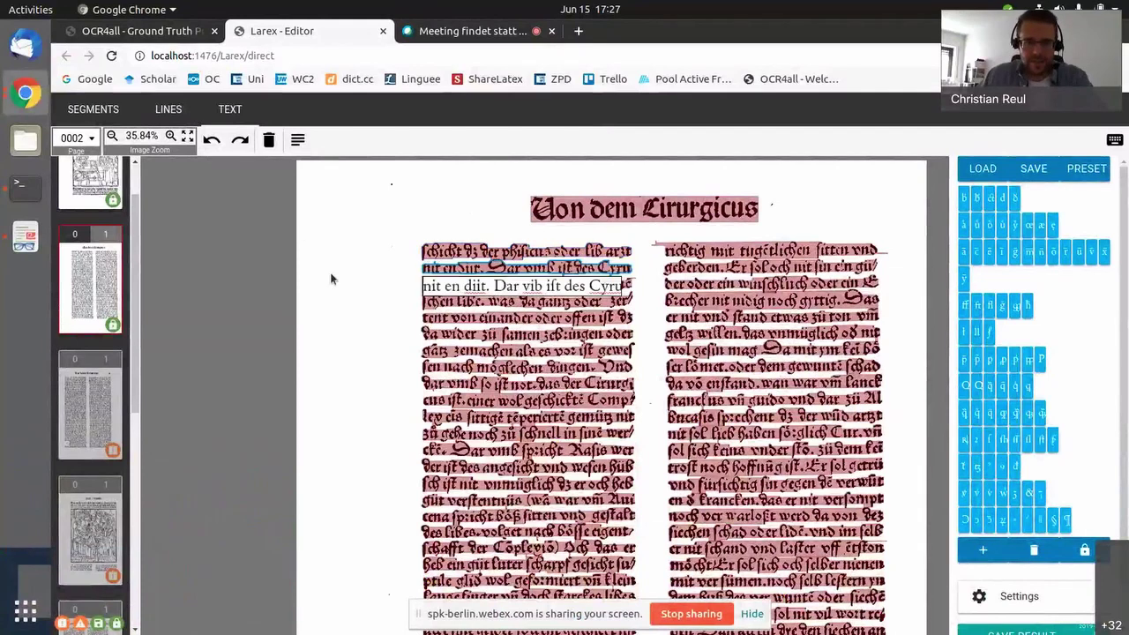
key(Tab)
key(Tab)
key(Tab)
key(Tab)
key(Tab)
key(Tab)
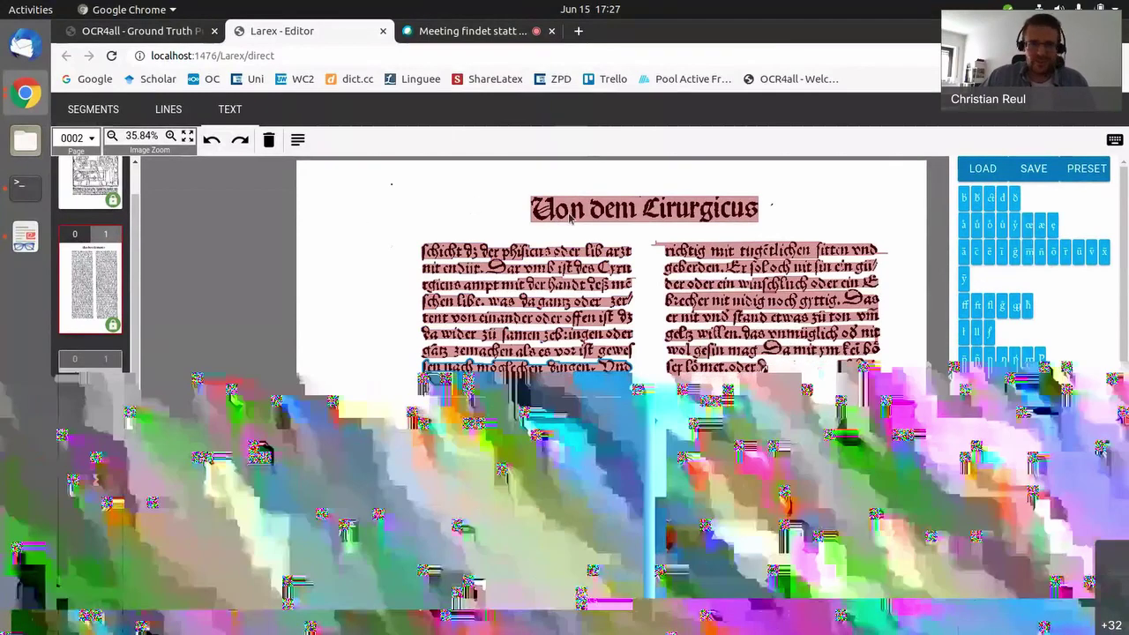
click(568, 219)
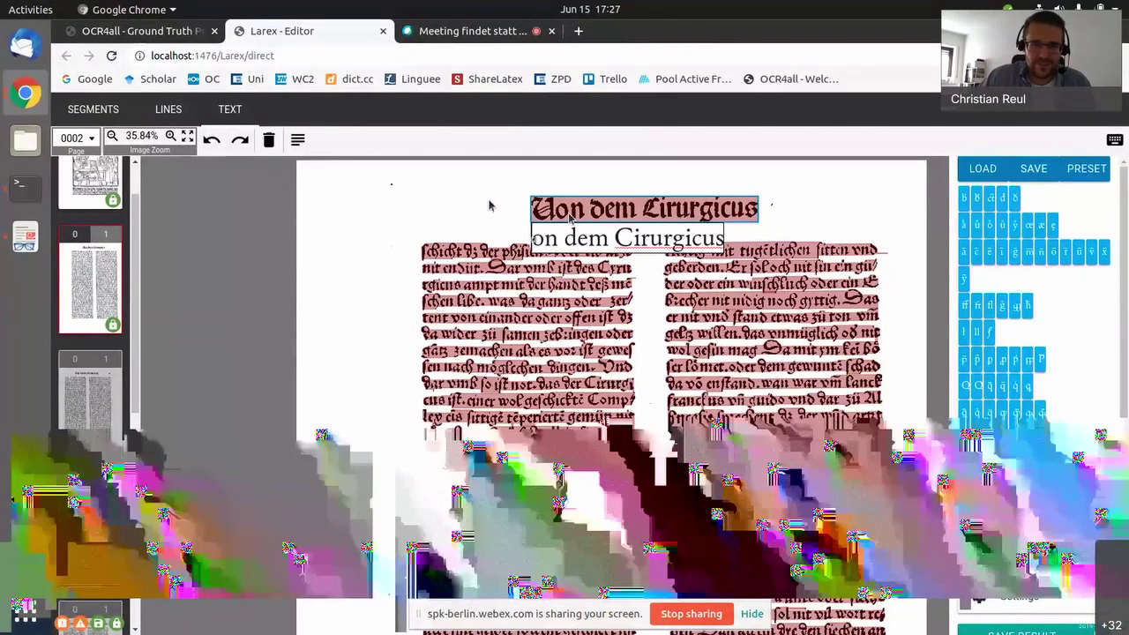
Step: Switch page 0002 to the line-by-line transcription view and enlarge the text zoom to 160%
click(297, 139)
click(264, 136)
click(265, 137)
click(265, 137)
click(265, 136)
click(266, 135)
click(267, 135)
click(267, 135)
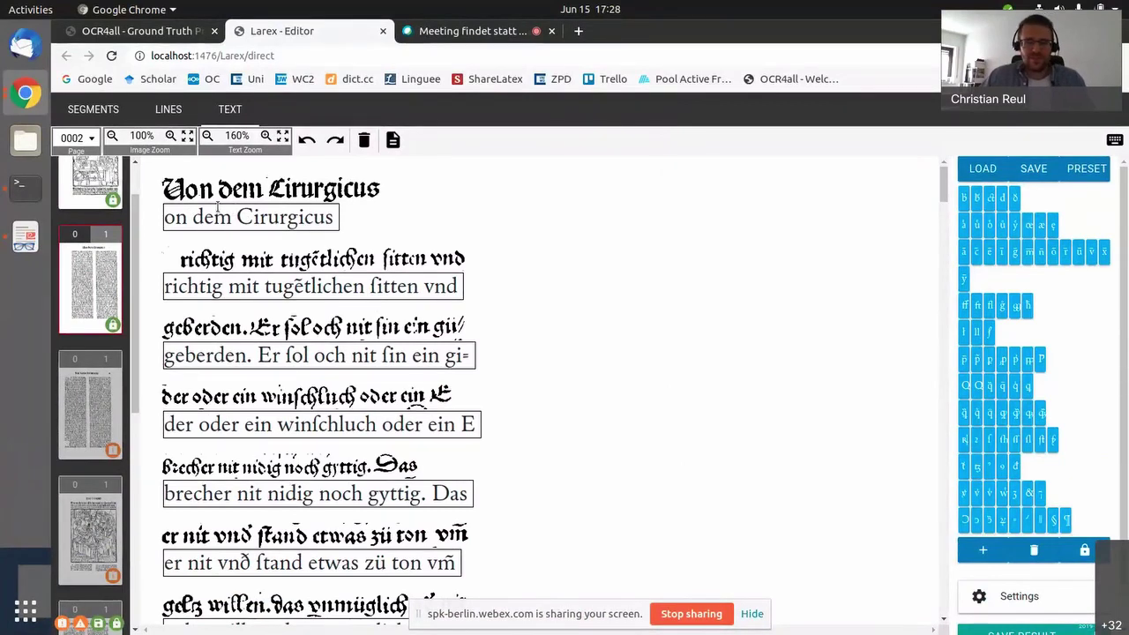
Step: Insert the missing "V" before "on dem Cirurgicus", append "@" to the line ending in "vnd", and confirm both lines as ground truth
click(167, 217)
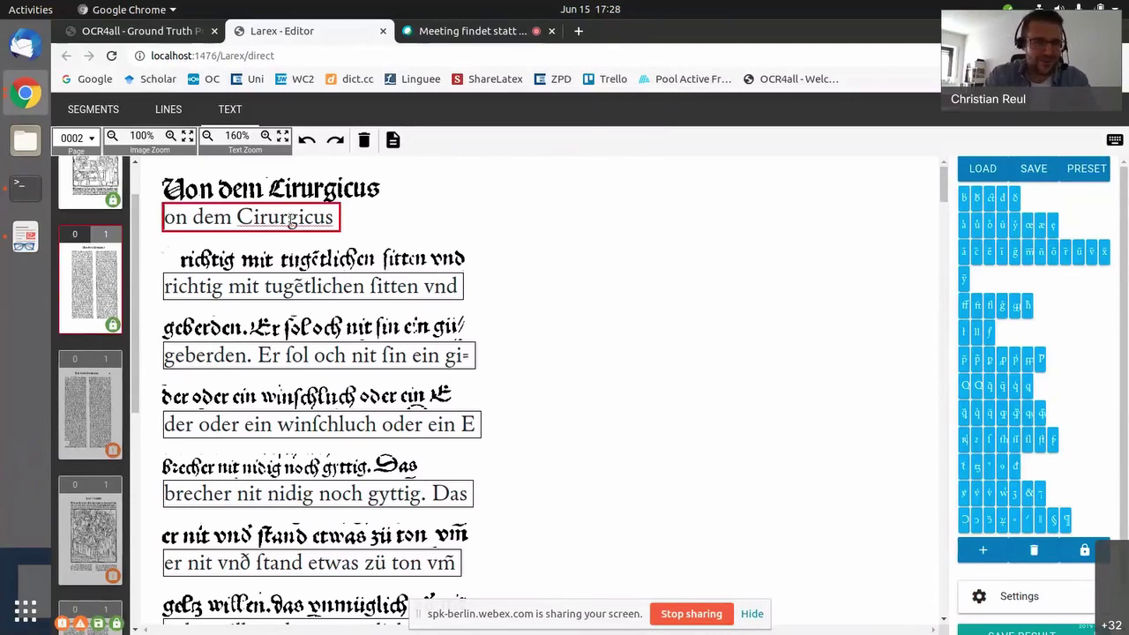
text(V)
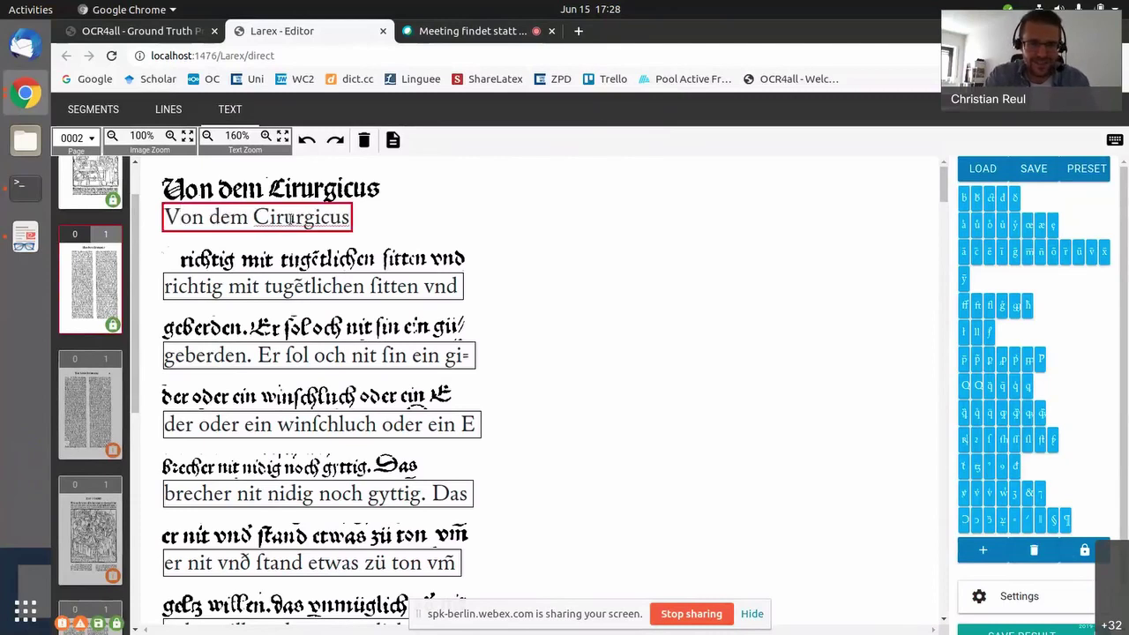
key(Return)
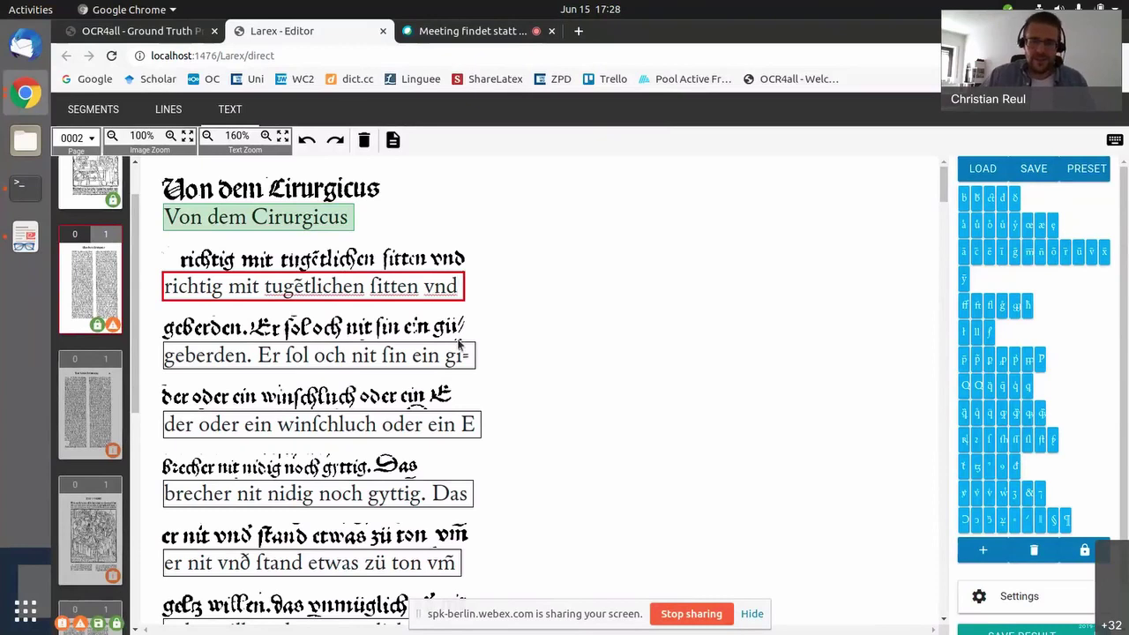
text(@)
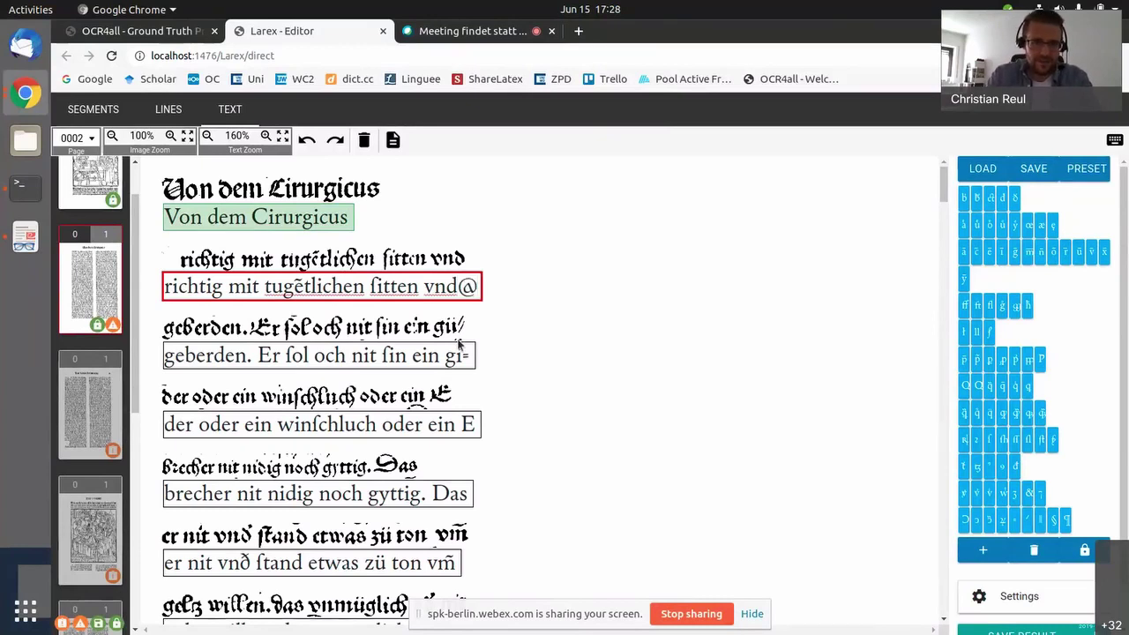
key(Return)
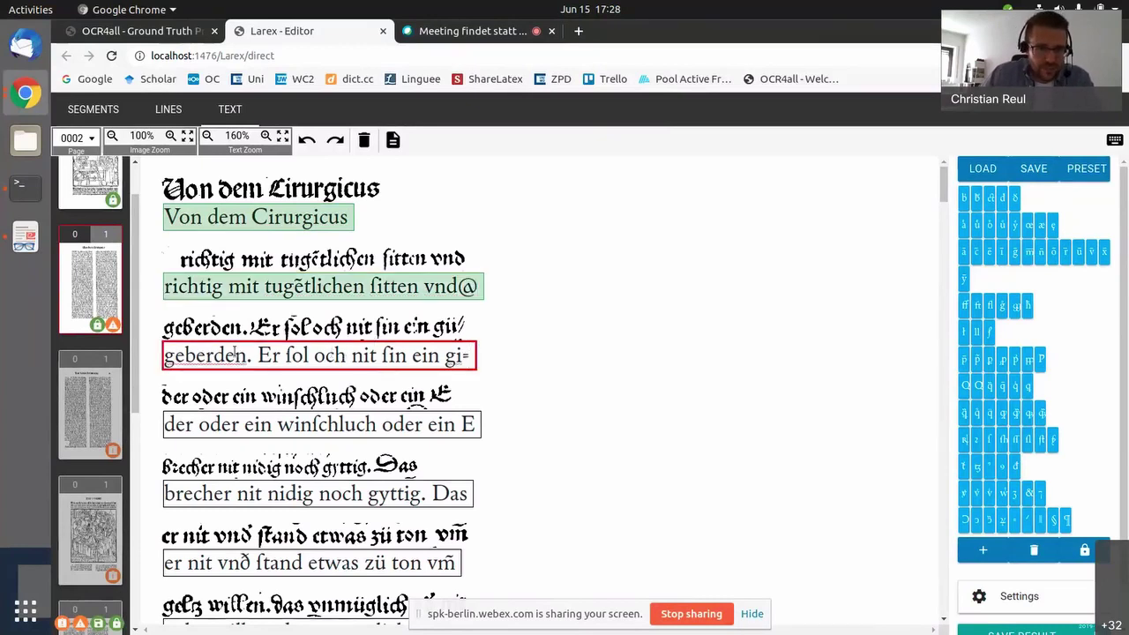
Step: Remove the "h" from "och" in the third line, insert a special q character after the fourth line's second "oder", and confirm both lines
click(345, 354)
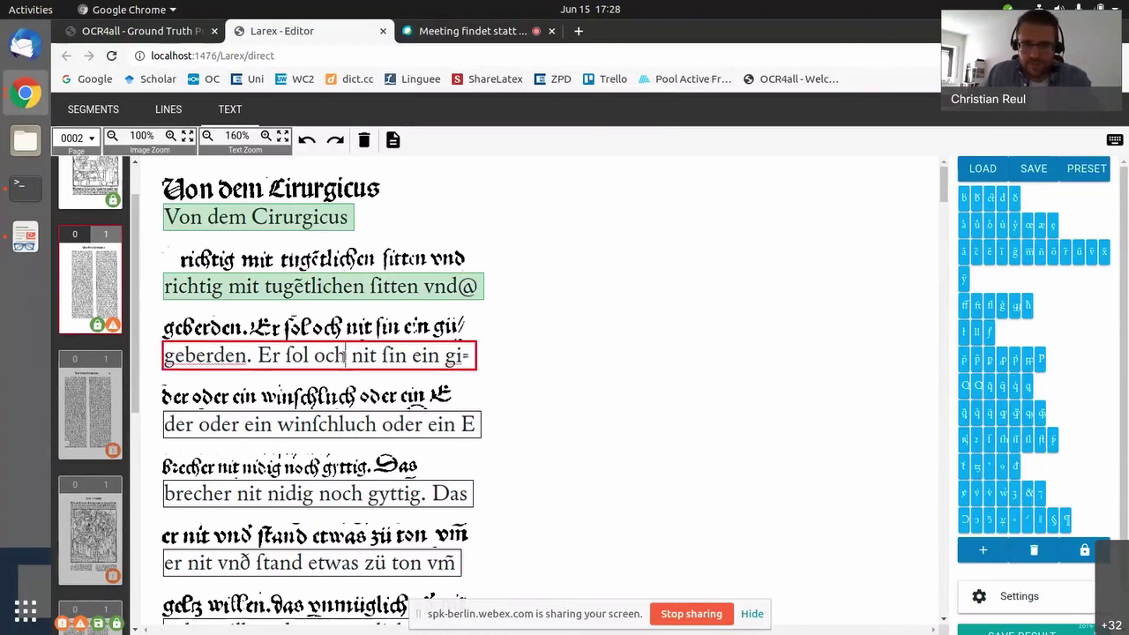
key(BackSpace)
key(Return)
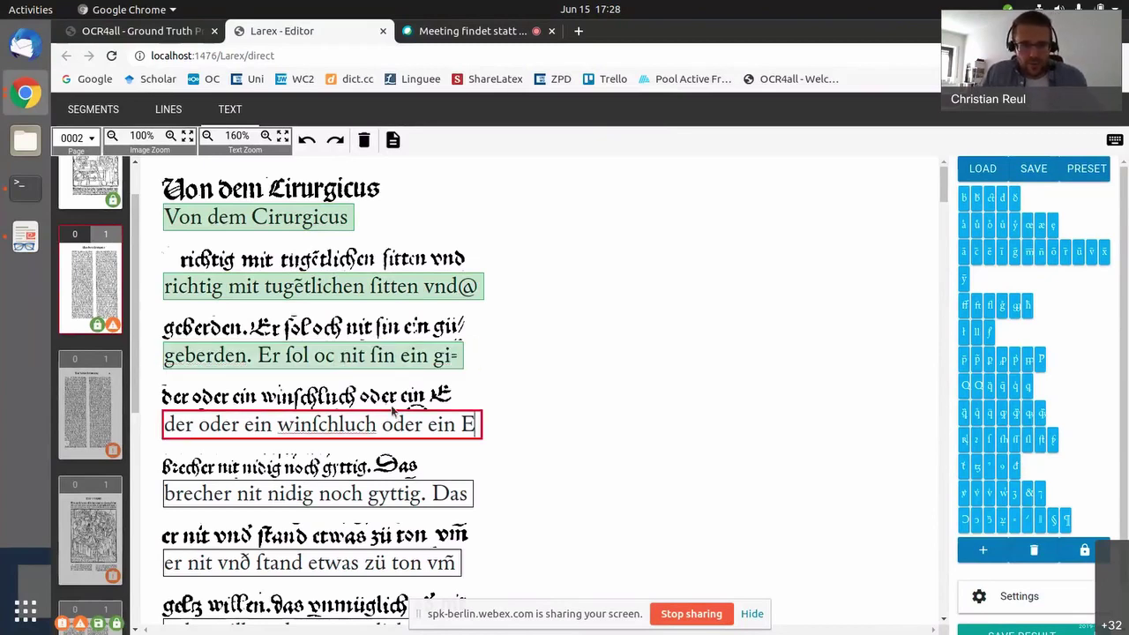
click(423, 424)
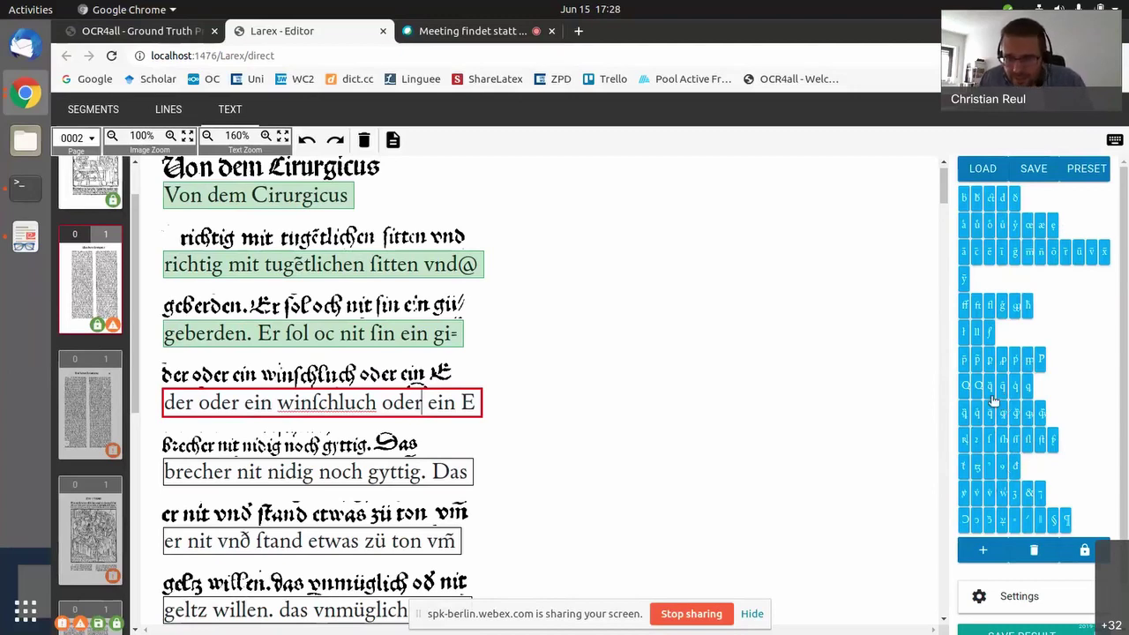
click(1041, 412)
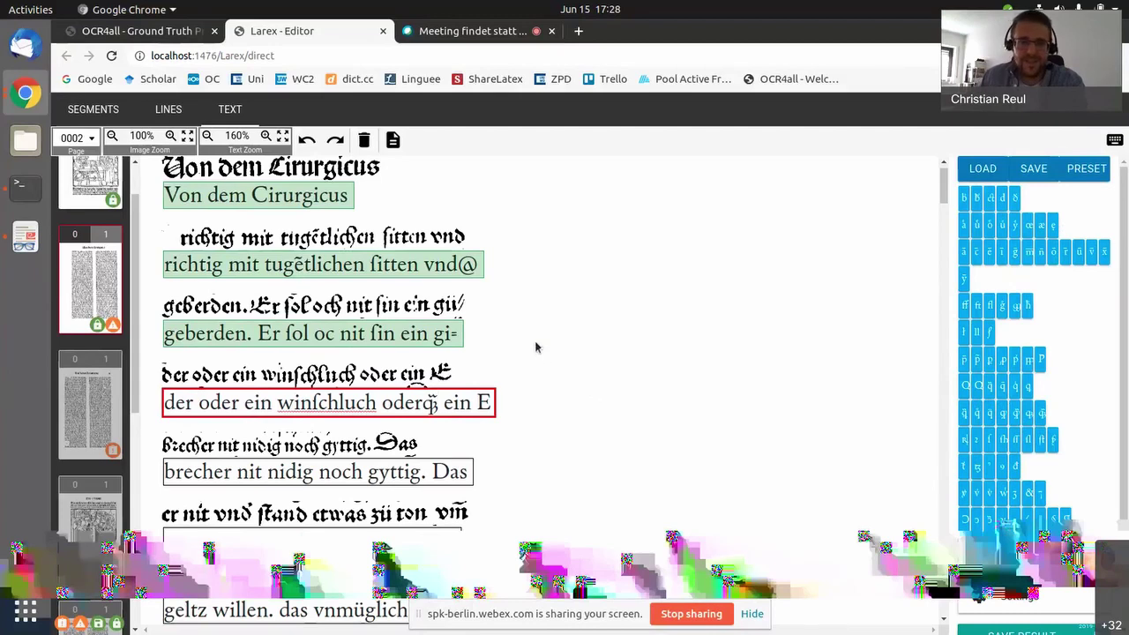
key(Return)
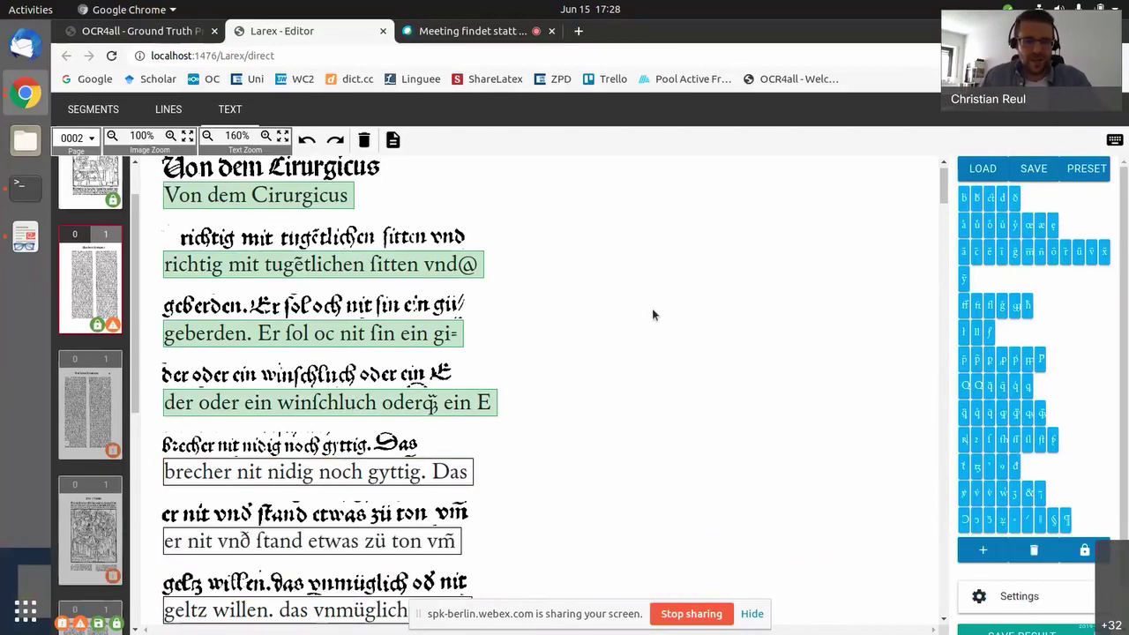
Step: Close the LAREX editor and run the Evaluation of page 0002 with the default settings in full-screen view
click(382, 31)
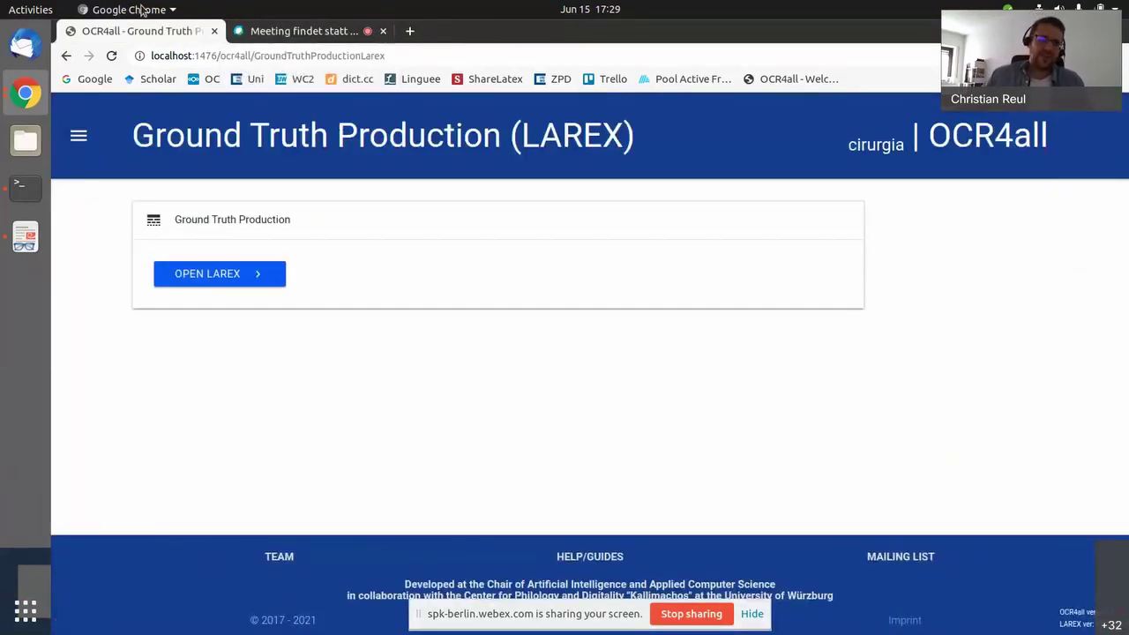
click(80, 136)
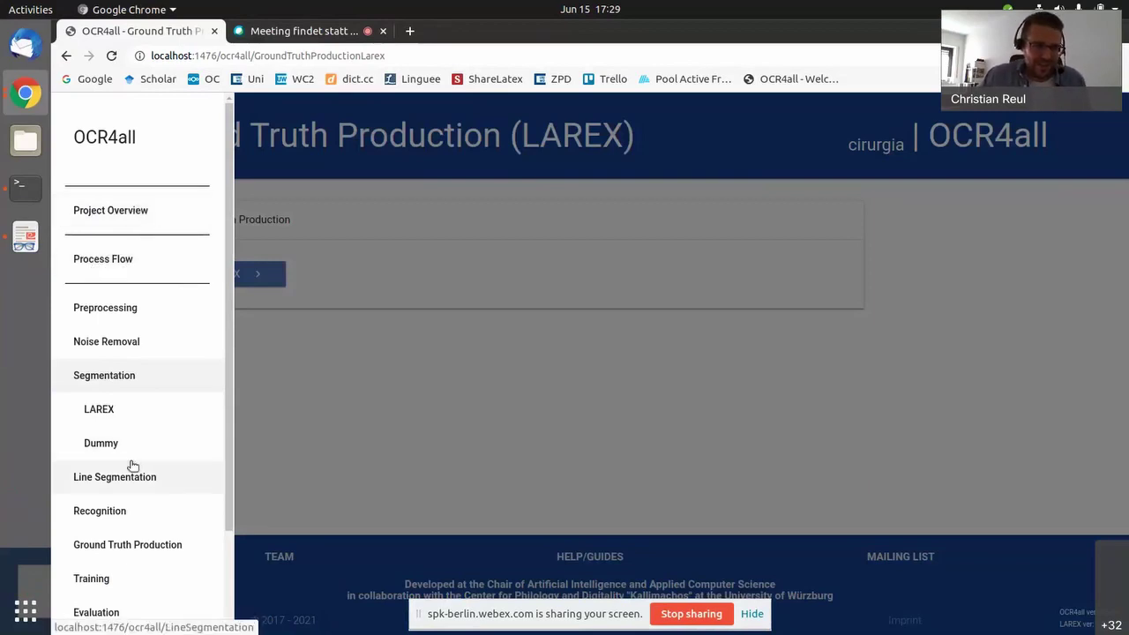
click(107, 612)
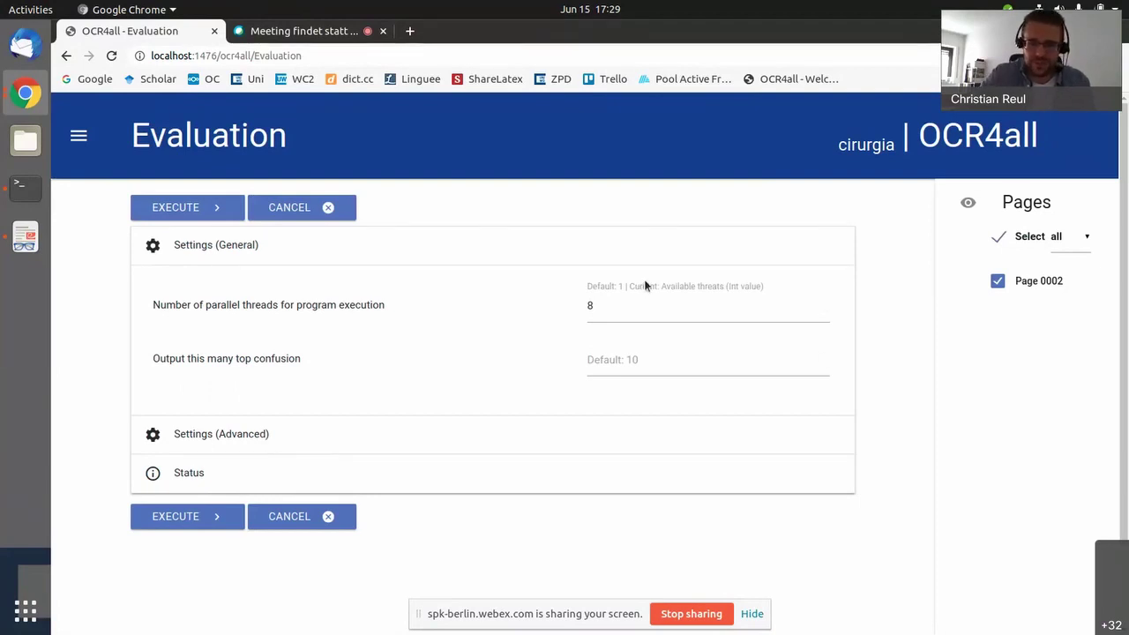
key(F11)
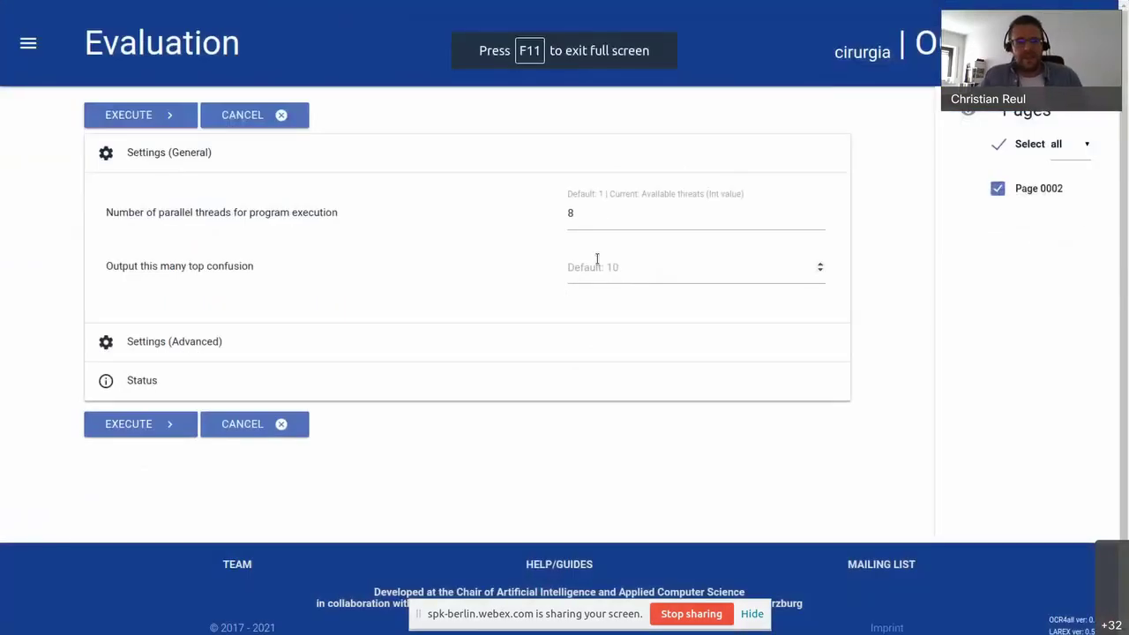
click(132, 424)
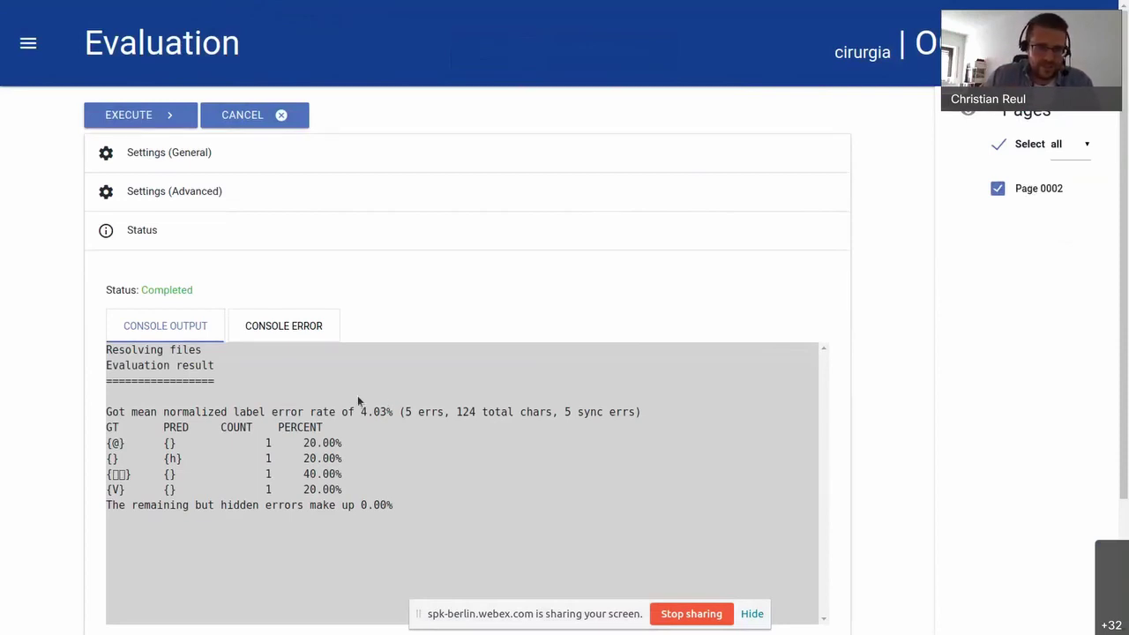
Step: Examine the evaluation output's mean error rate and its table comparing ground truth with predicted characters
drag(362, 412, 391, 412)
click(389, 412)
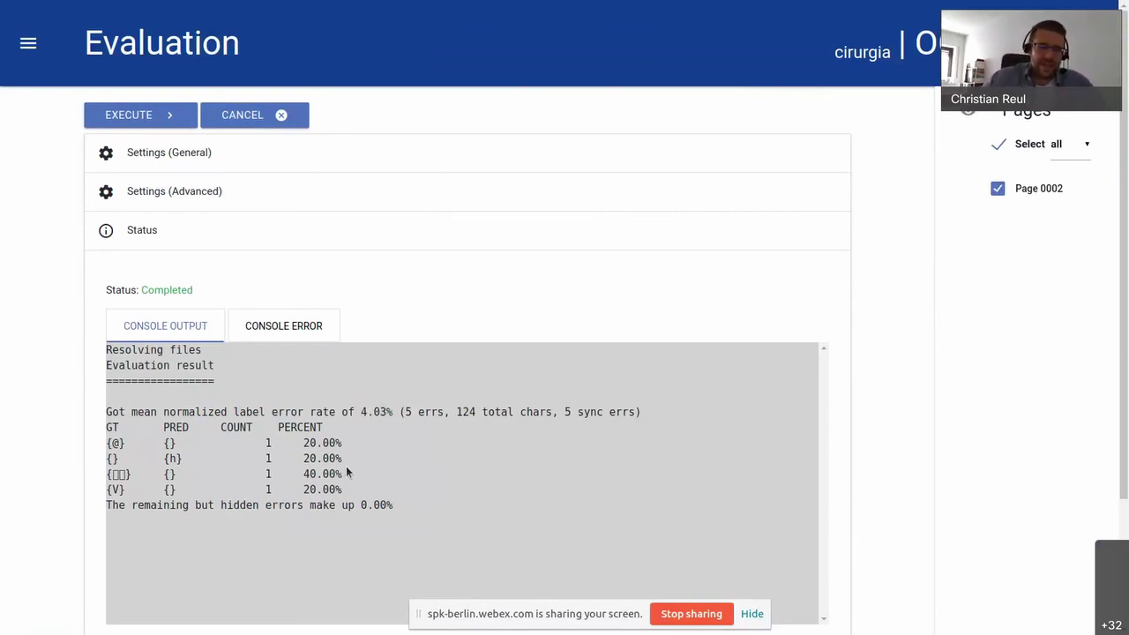
drag(315, 477, 107, 413)
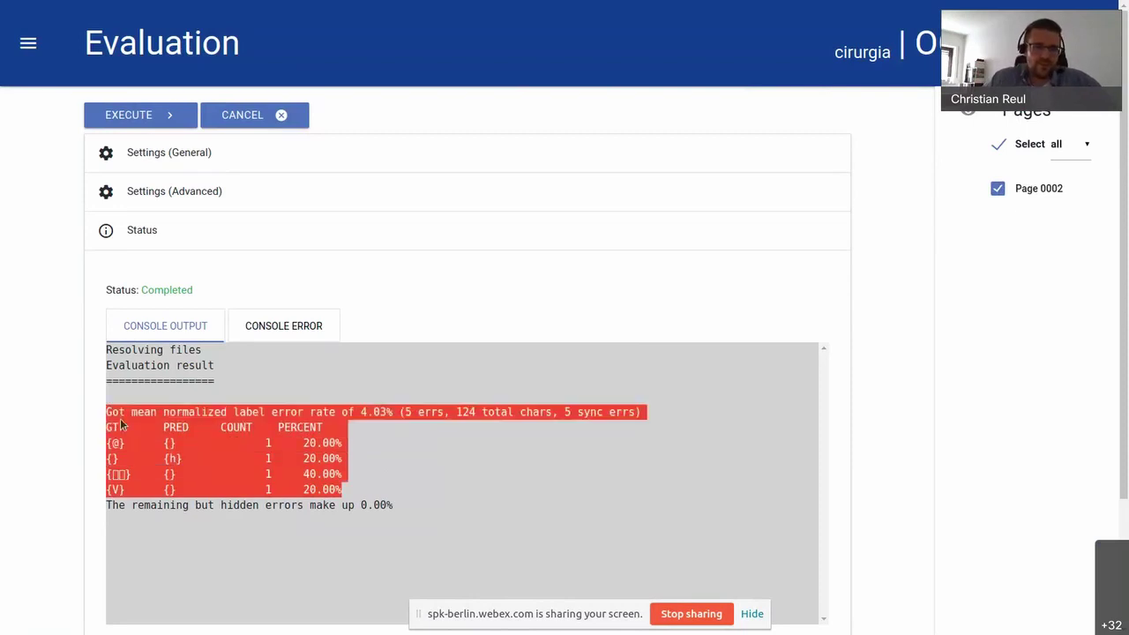
click(117, 424)
double_click(114, 428)
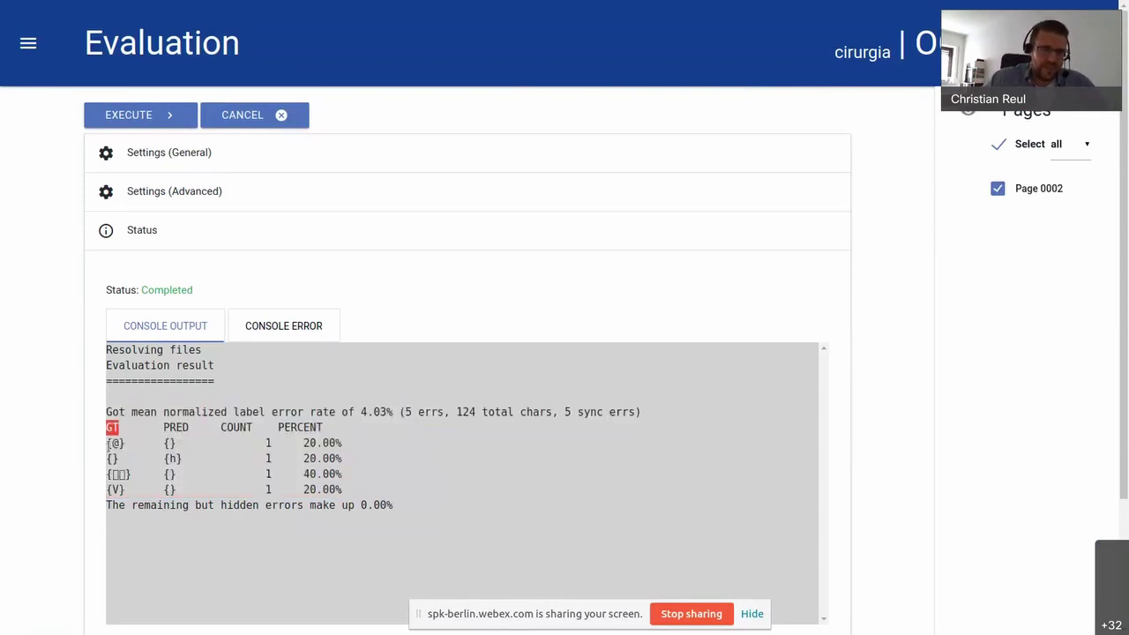
double_click(175, 428)
click(173, 444)
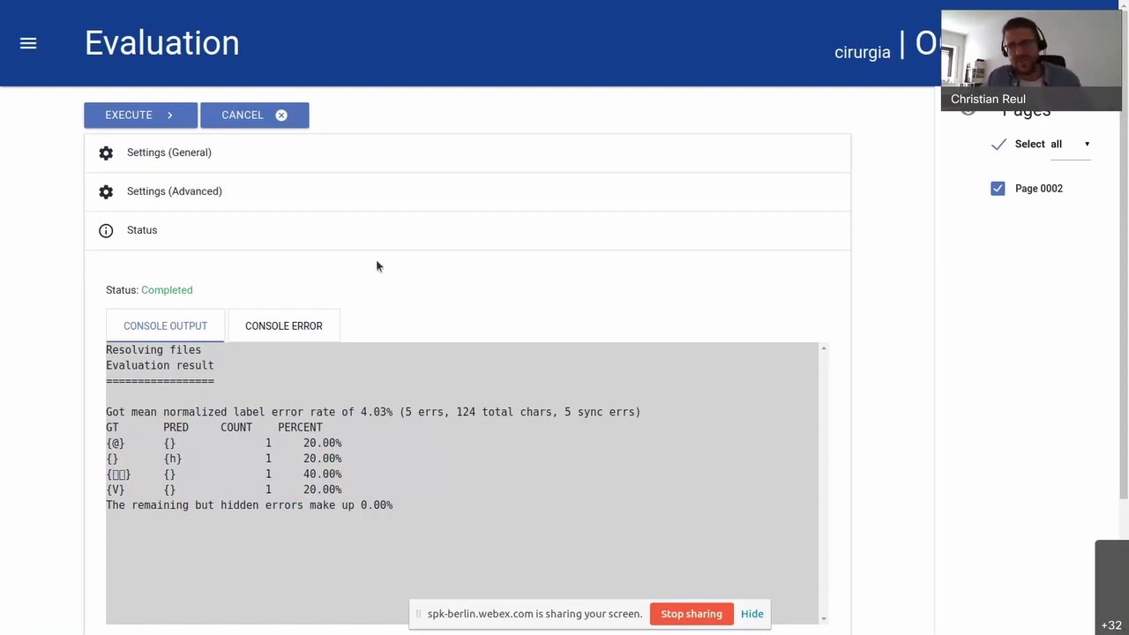
Step: Leave the full-screen view and switch to the slide presentation
mouse_move(607, 6)
click(565, 48)
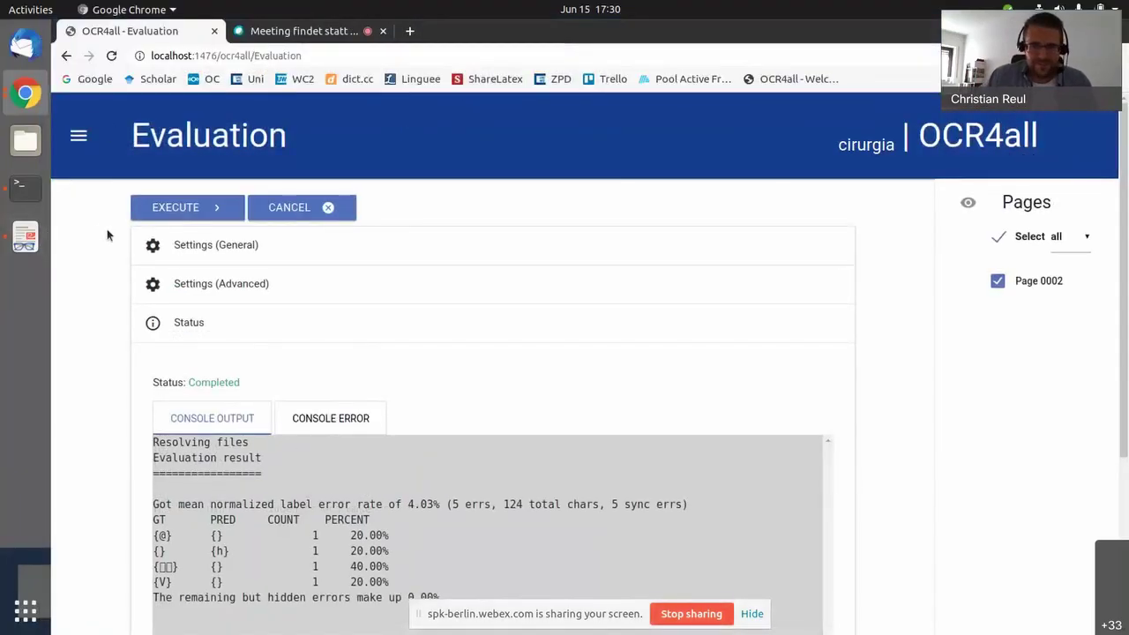
click(27, 236)
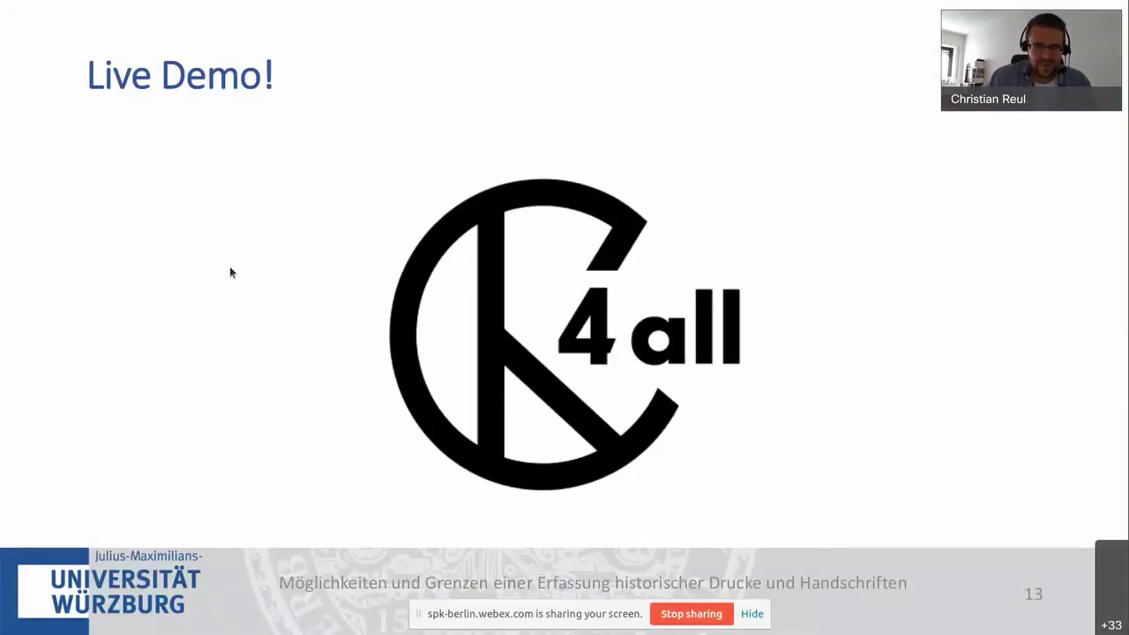
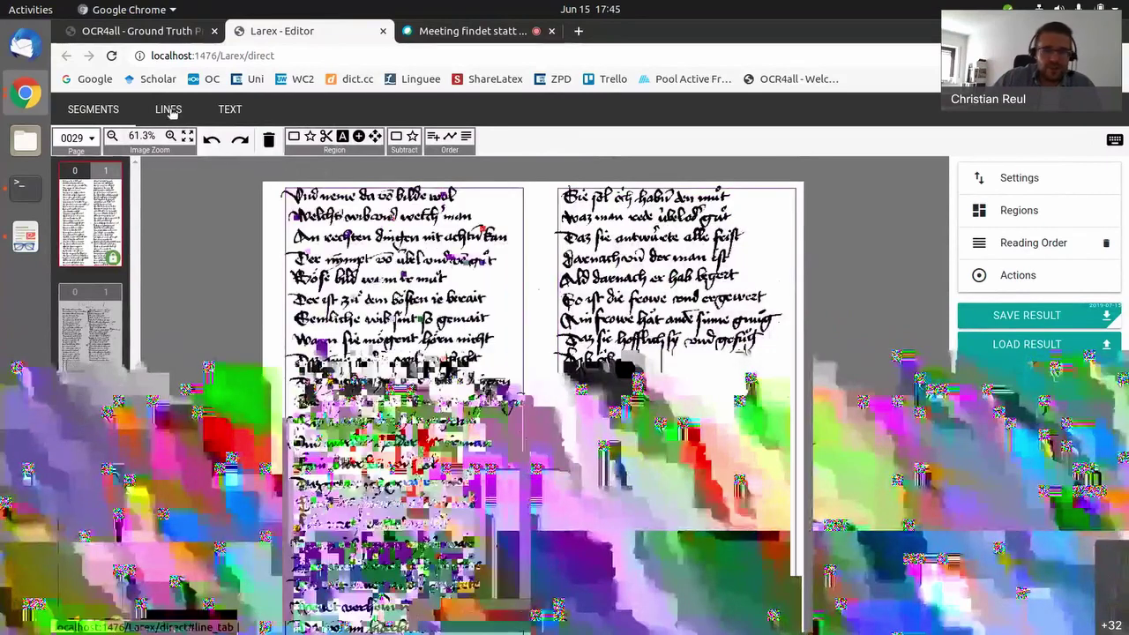
Step: Review page 0029's text lines in the Lines view, then show its line-by-line transcription in the Text view
click(168, 109)
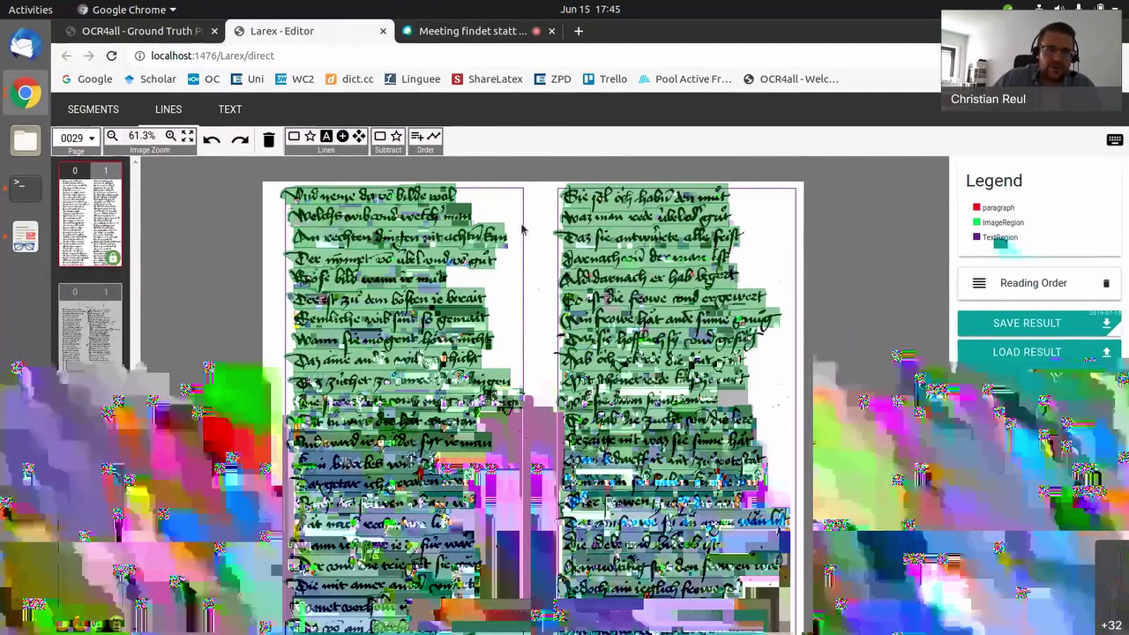
click(229, 108)
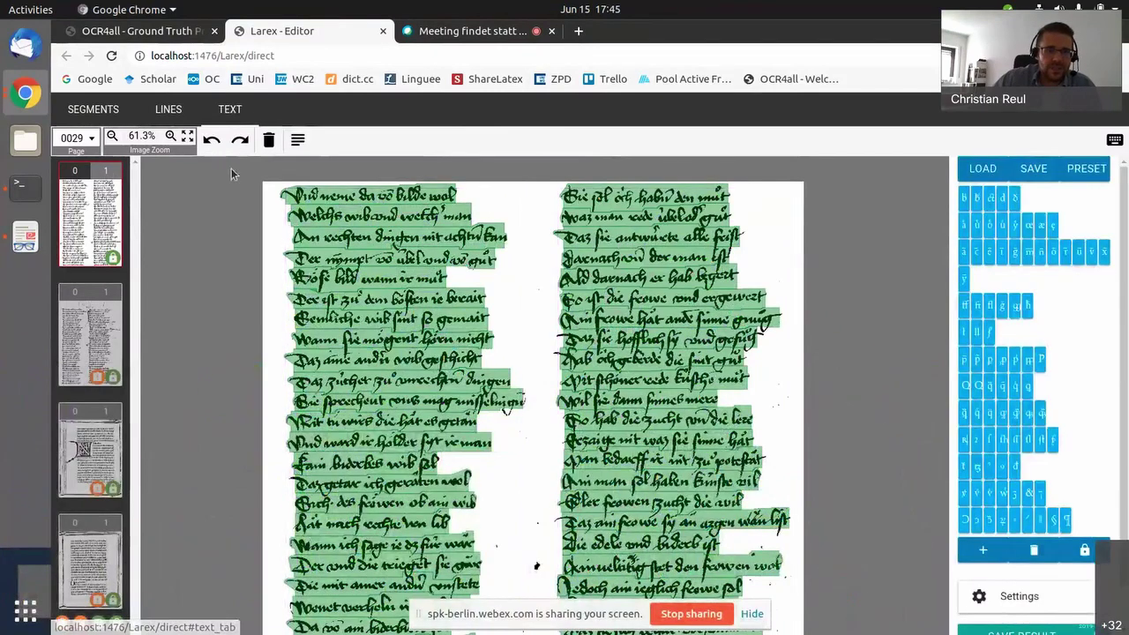
click(297, 140)
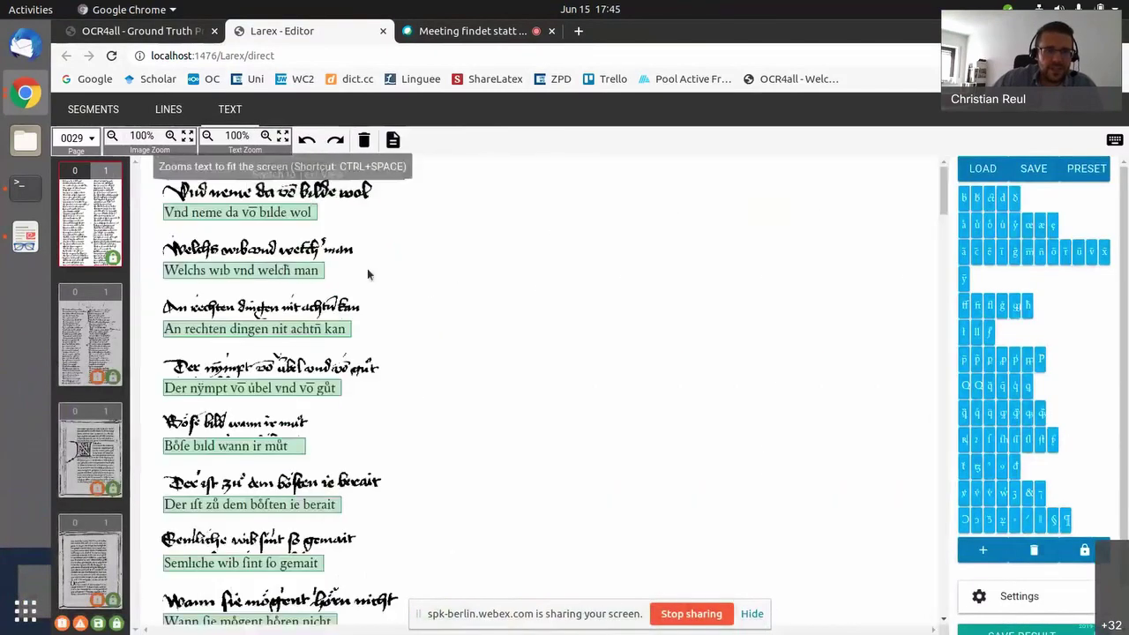
Step: Enlarge page 0029's transcription to 130% image zoom and 165% text zoom in full-screen view
click(171, 136)
click(171, 137)
click(171, 137)
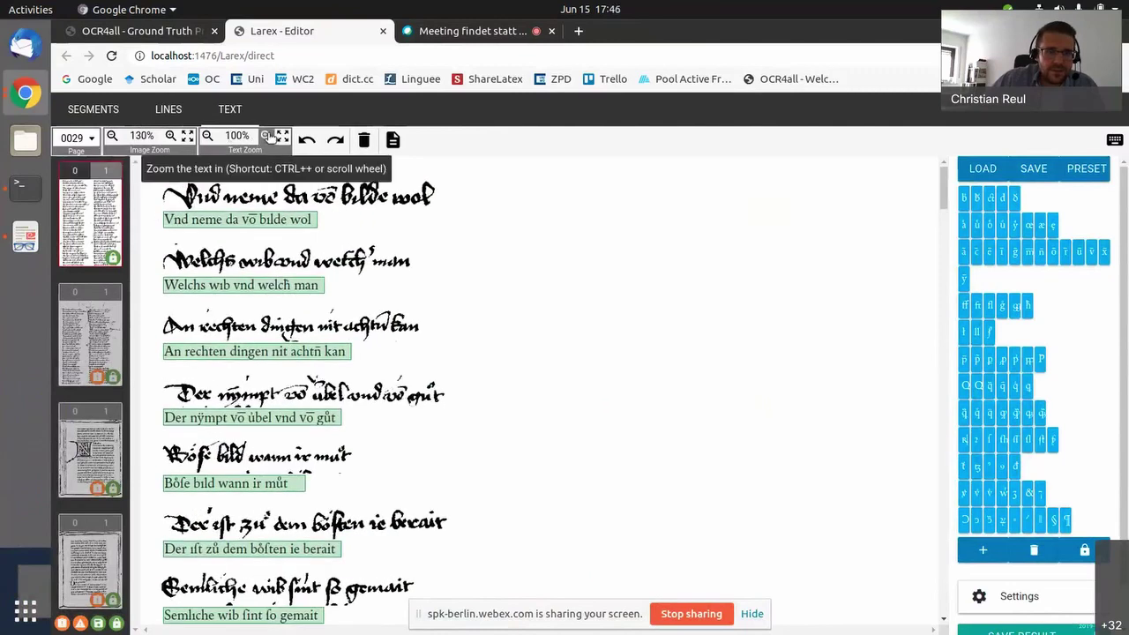
click(265, 136)
click(265, 135)
click(282, 137)
key(F11)
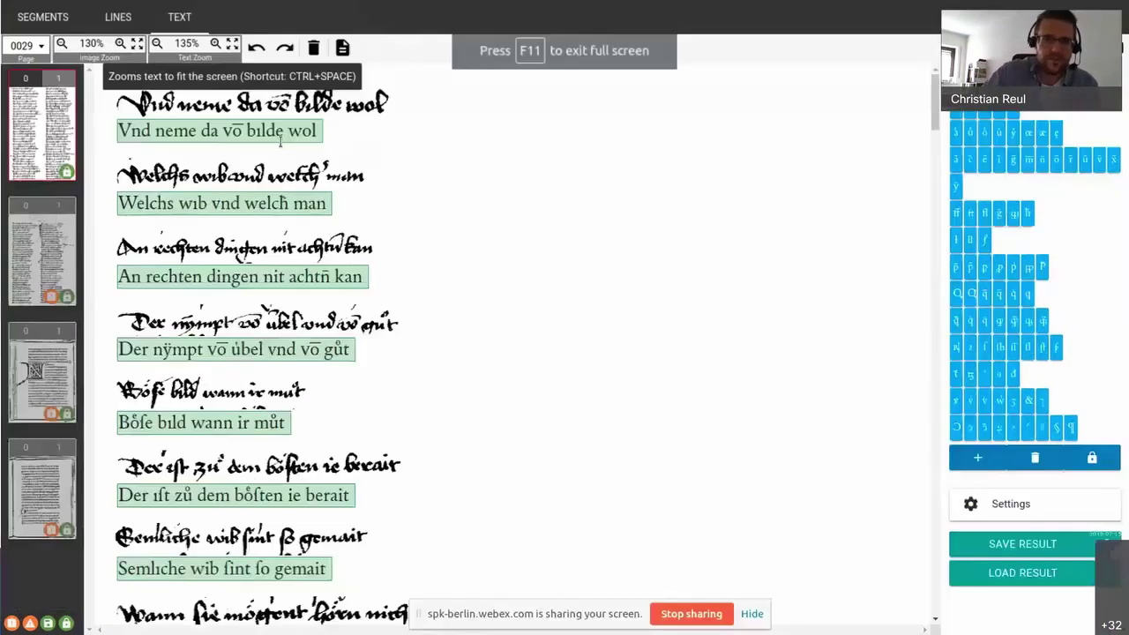
click(214, 44)
click(214, 44)
click(215, 44)
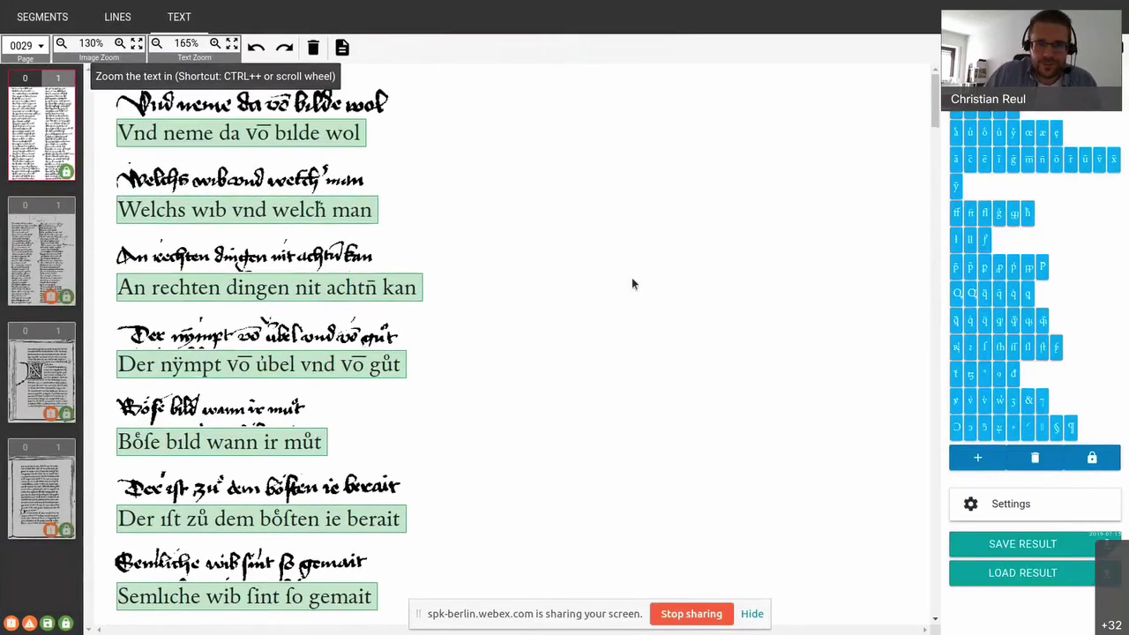
Step: Turn on Display Prediction and compare the predicted lines of page 0029 with their ground truth
click(984, 502)
click(970, 536)
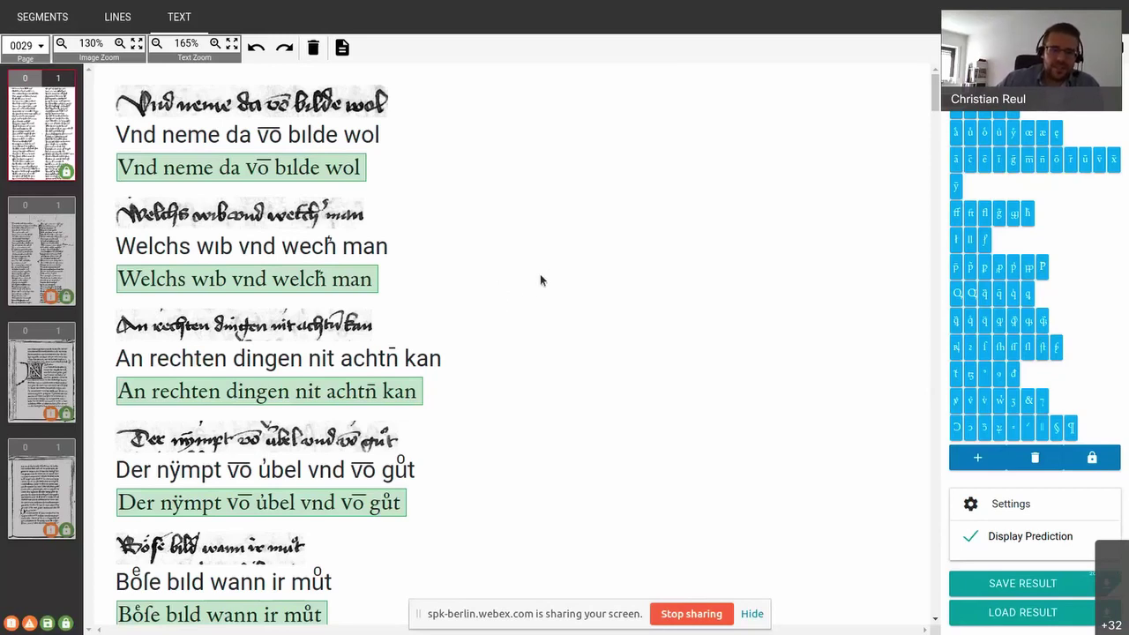
scroll(540, 280, down, 5)
scroll(534, 245, down, 2)
scroll(533, 246, up, 1)
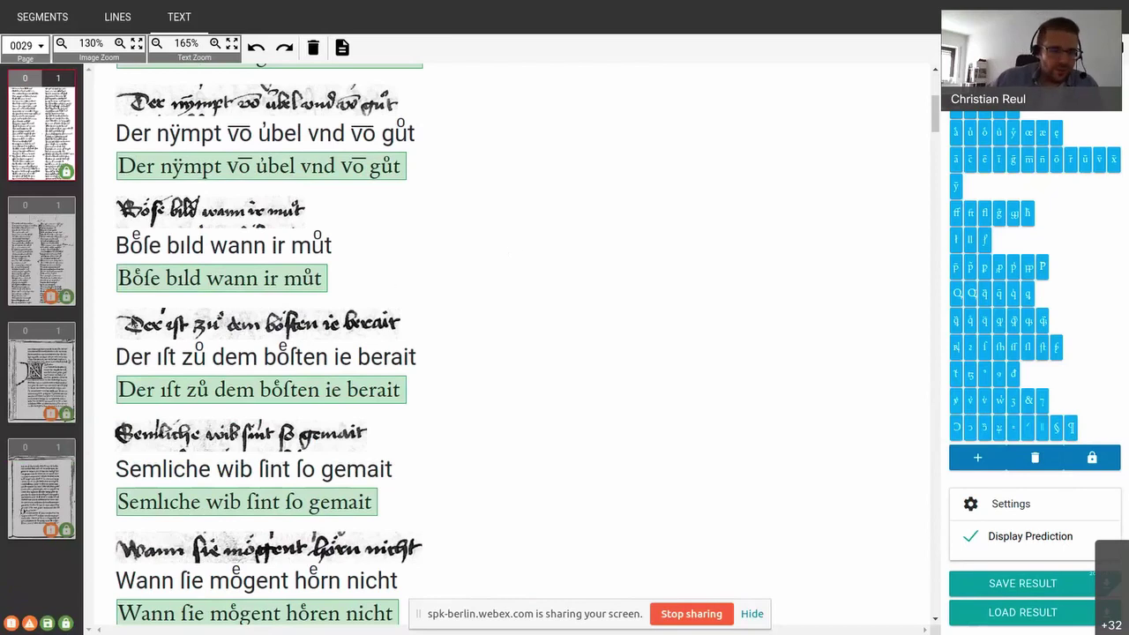
Step: Go to page 0045, review its transcription, regions and text lines, then leave the full-screen view
click(38, 366)
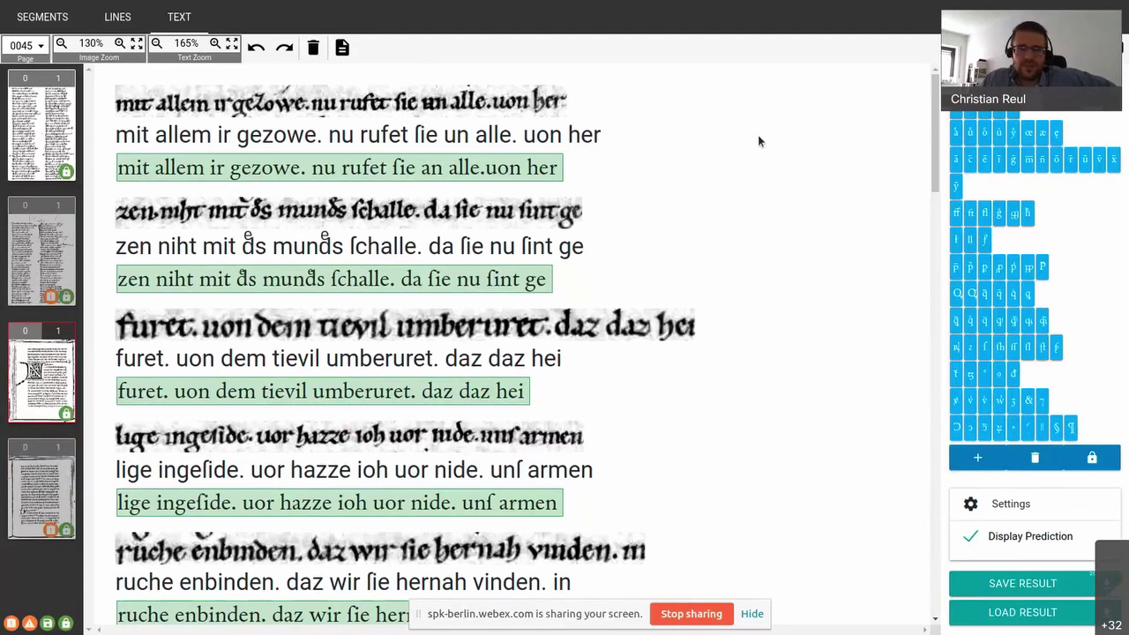
click(47, 17)
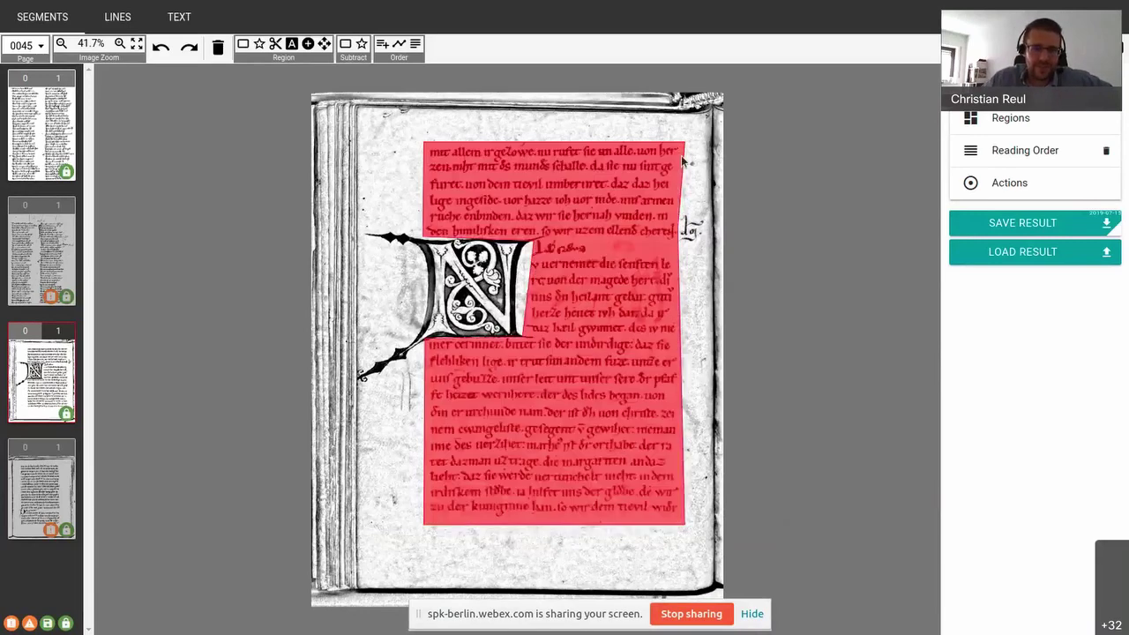
click(117, 17)
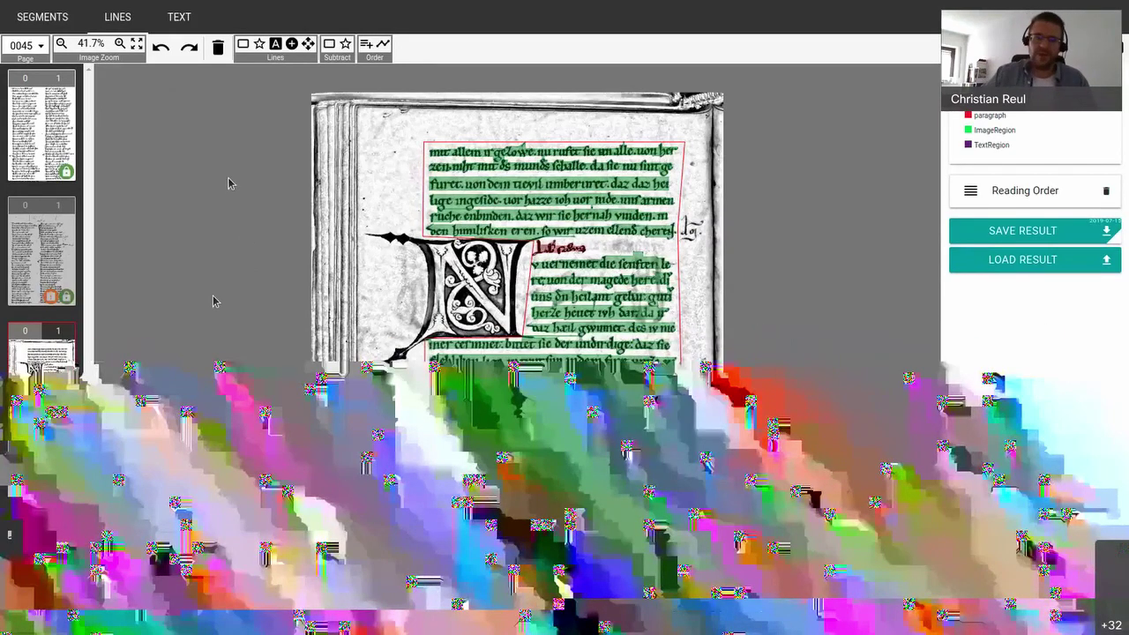
mouse_move(562, 6)
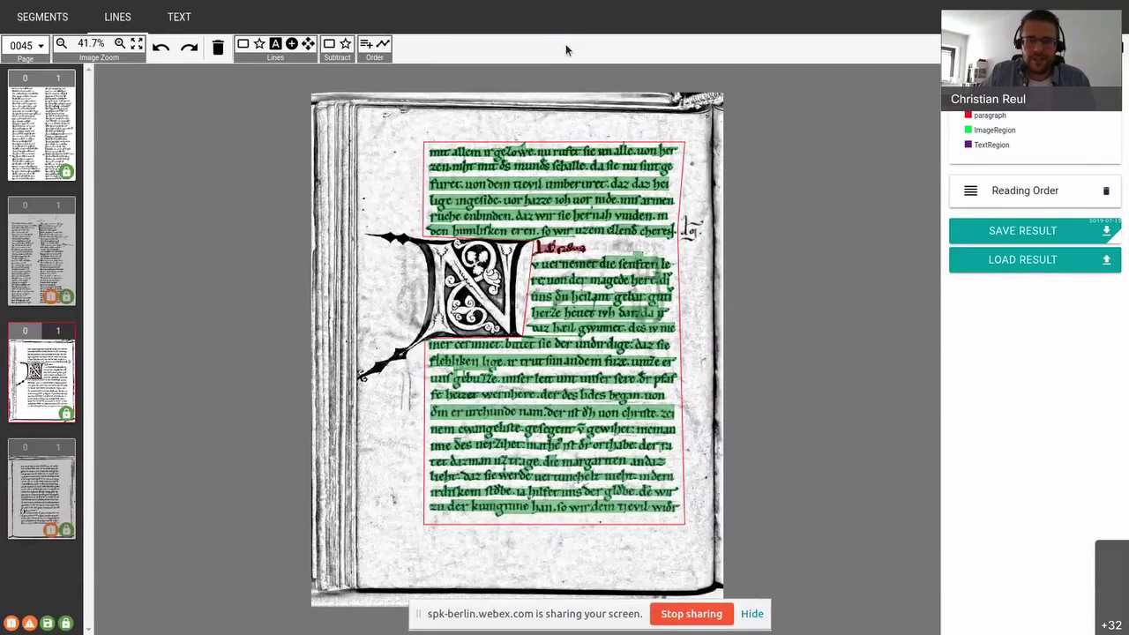
click(564, 32)
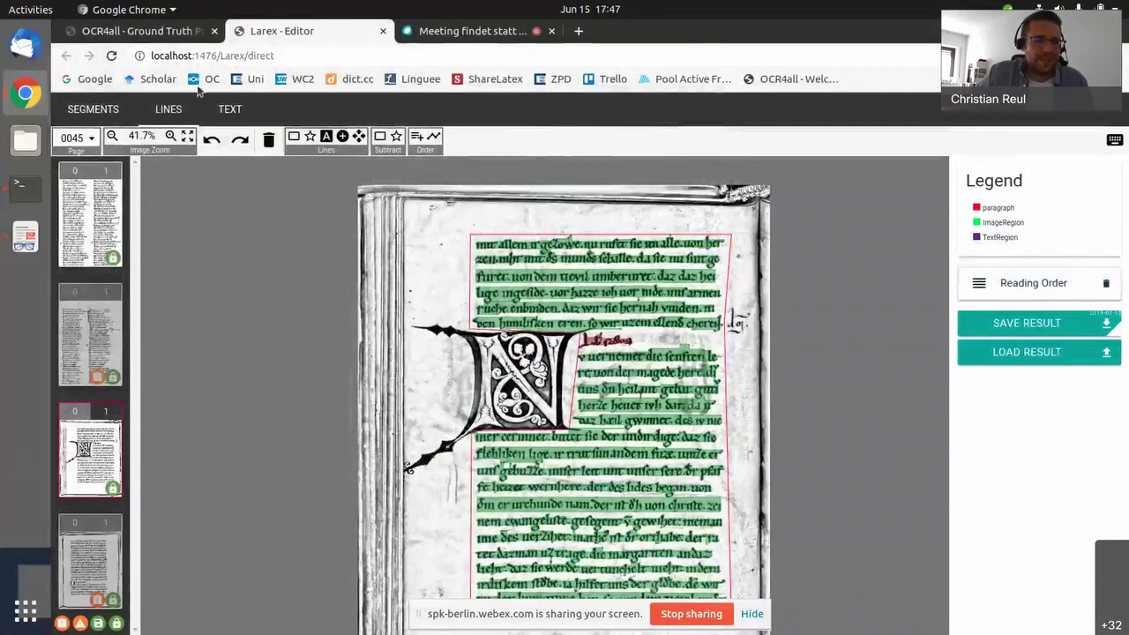
Step: Close the LAREX editor and open the Evaluation module of the htr project
click(382, 31)
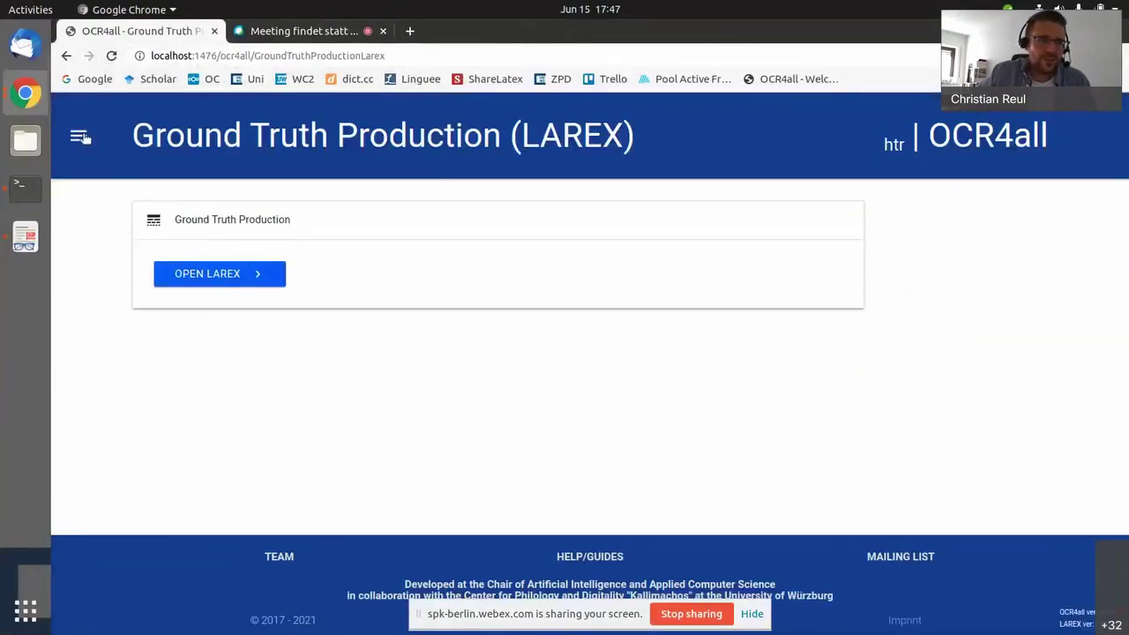
click(87, 124)
scroll(137, 370, down, 3)
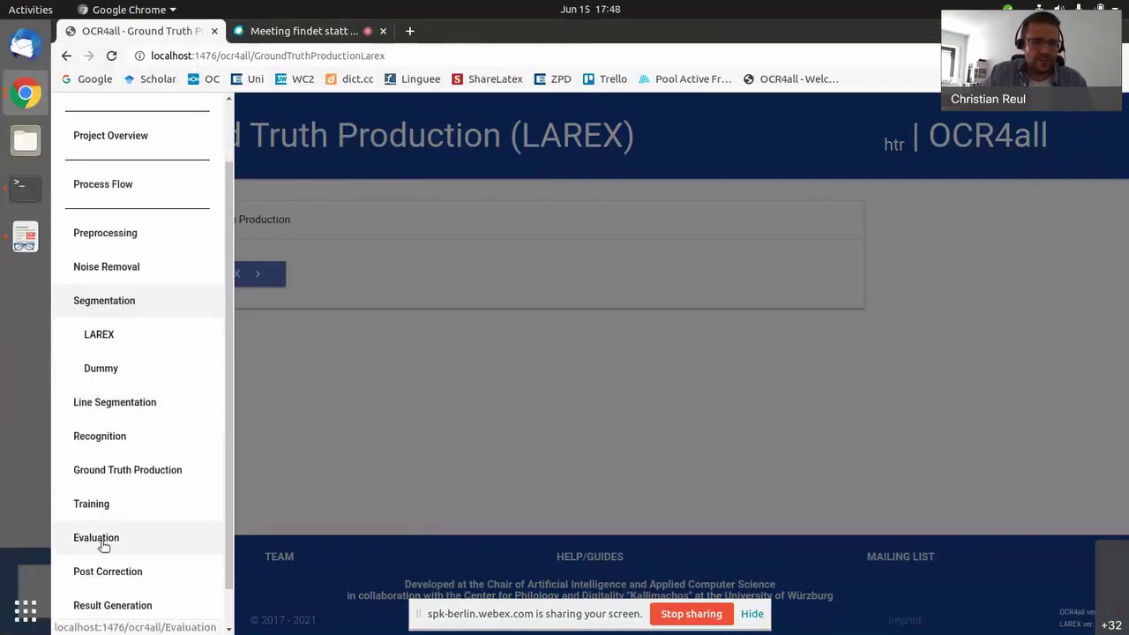
click(72, 540)
Step: Exclude pages 0045 and 0046 and run the evaluation on pages 0029 and 0034
click(997, 370)
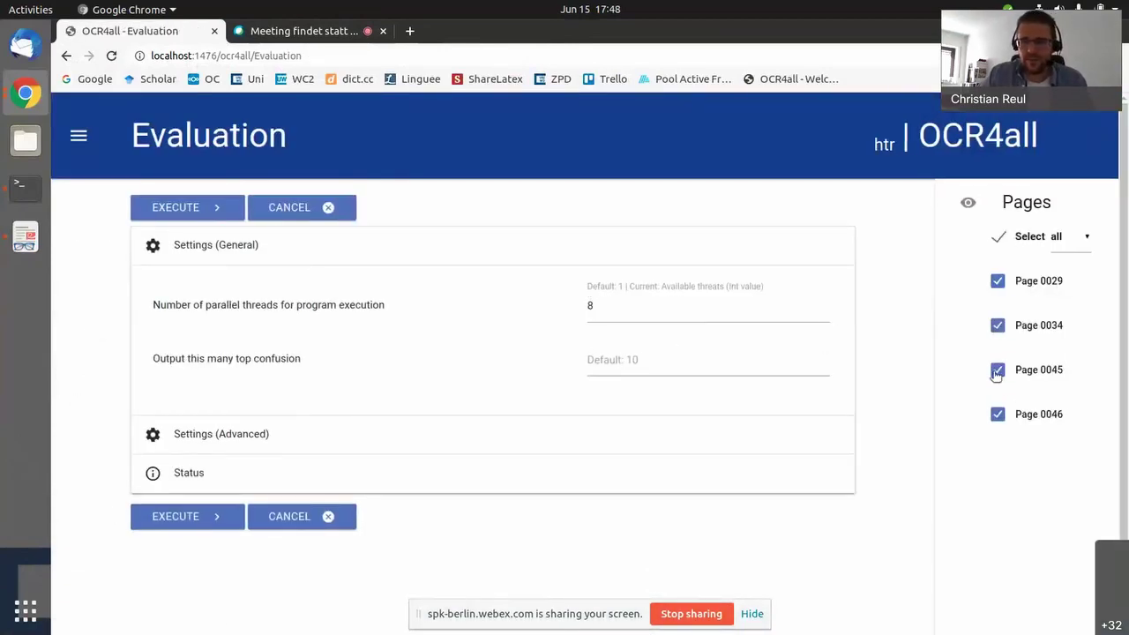
click(997, 414)
click(187, 518)
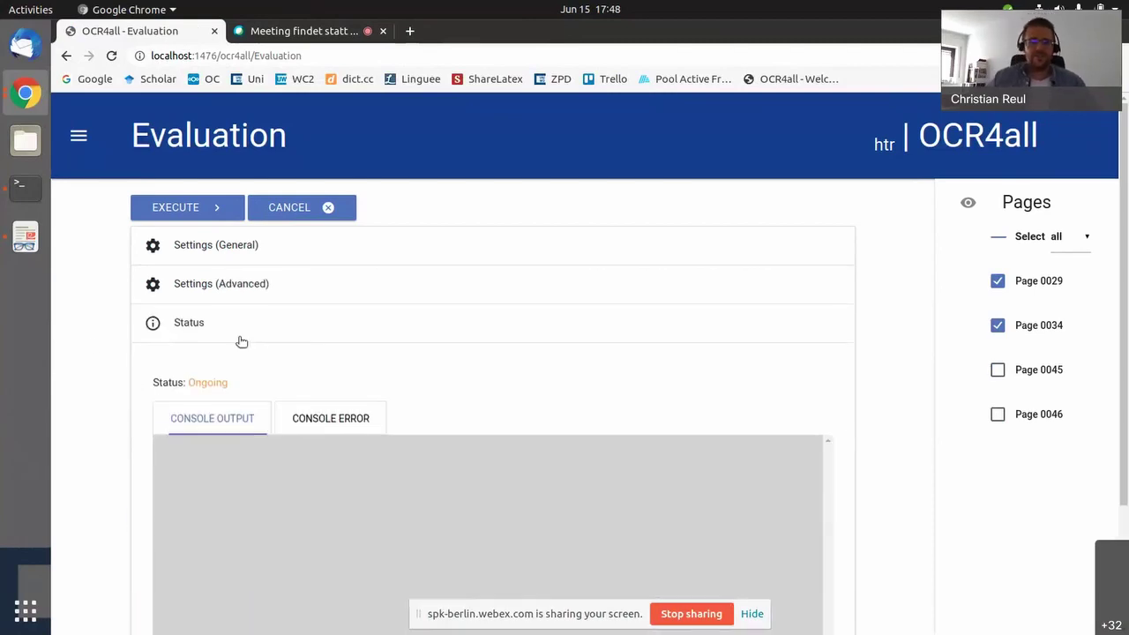
Step: Examine the error rate and most frequent character confusions in the evaluation output for pages 0029 and 0034
scroll(88, 308, down, 1)
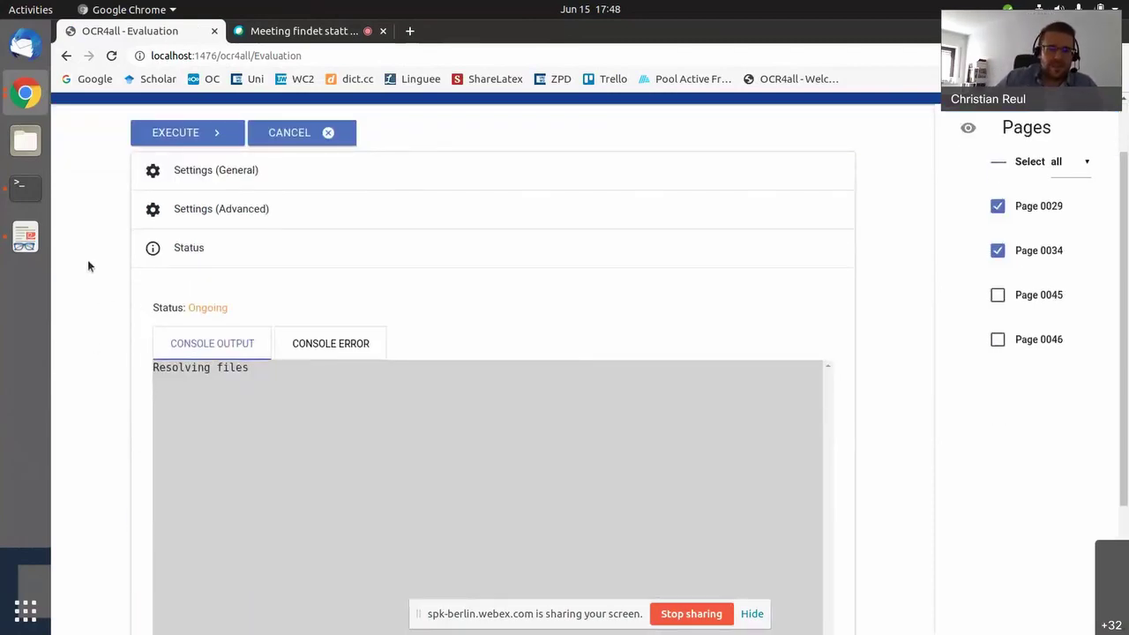
scroll(260, 364, down, 1)
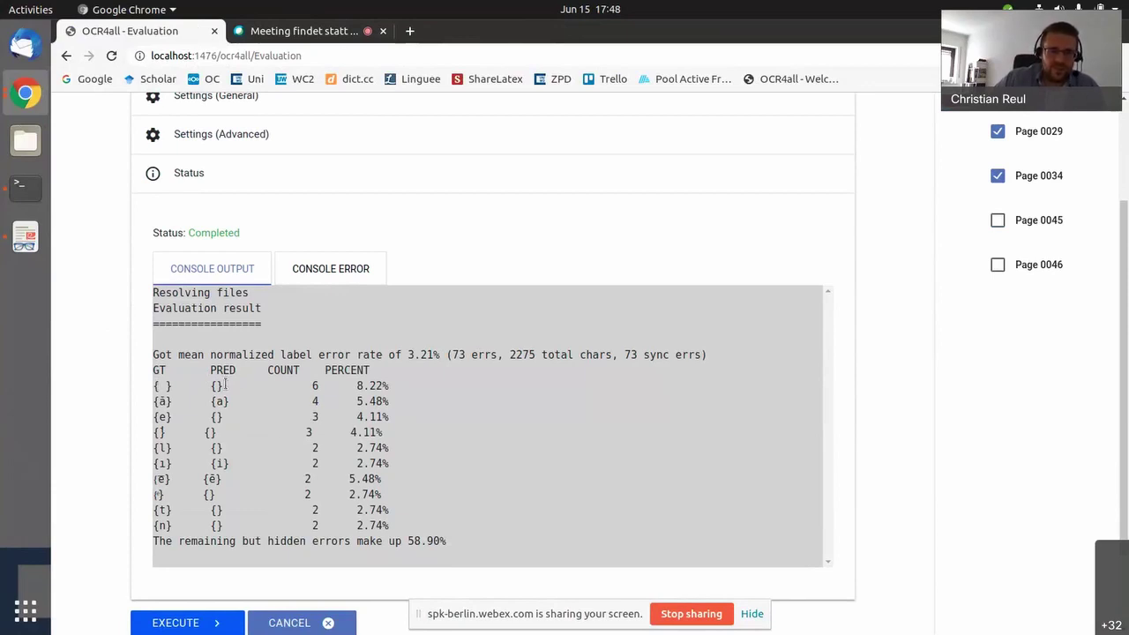
double_click(167, 385)
click(265, 466)
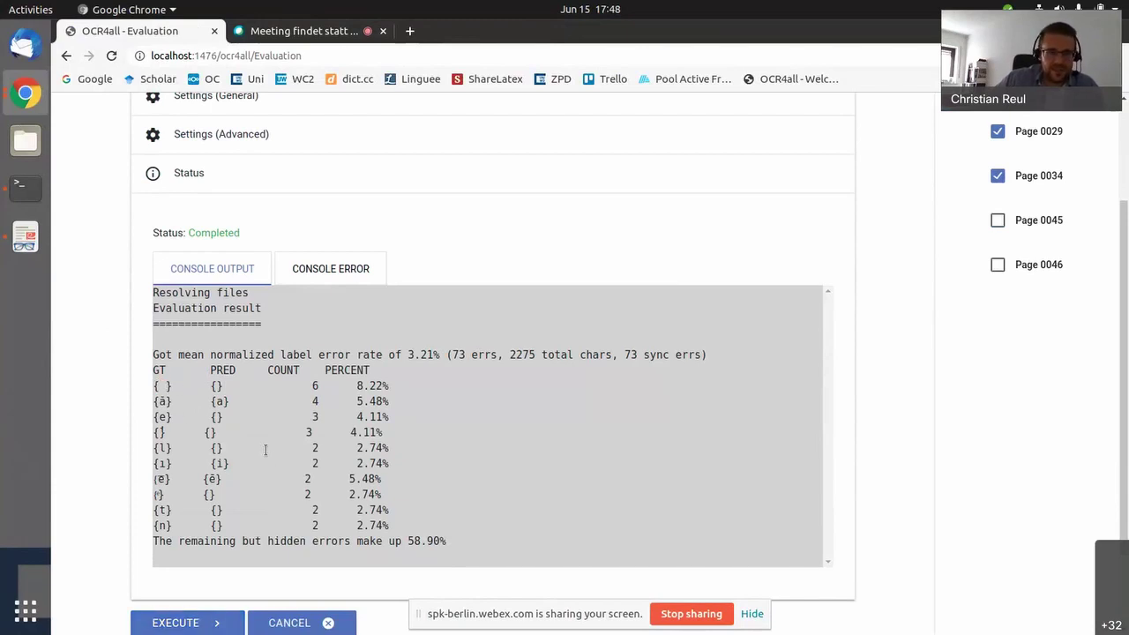
double_click(161, 402)
click(163, 430)
right_click(163, 430)
click(185, 444)
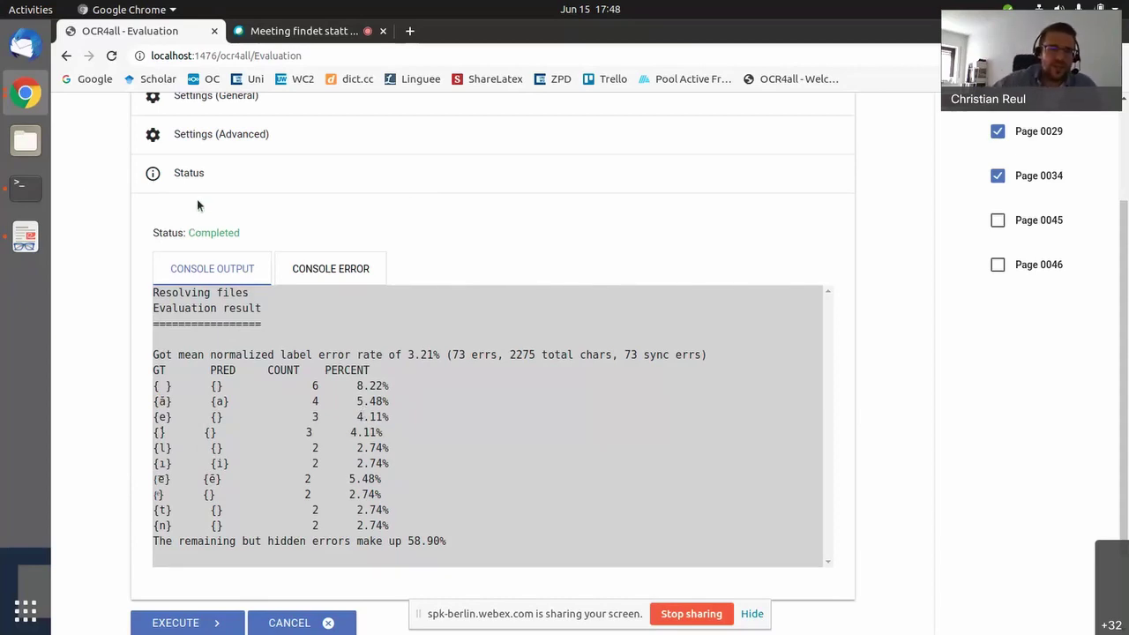
Step: Change the page selection to 0045 and 0046 only and run the evaluation again
click(997, 132)
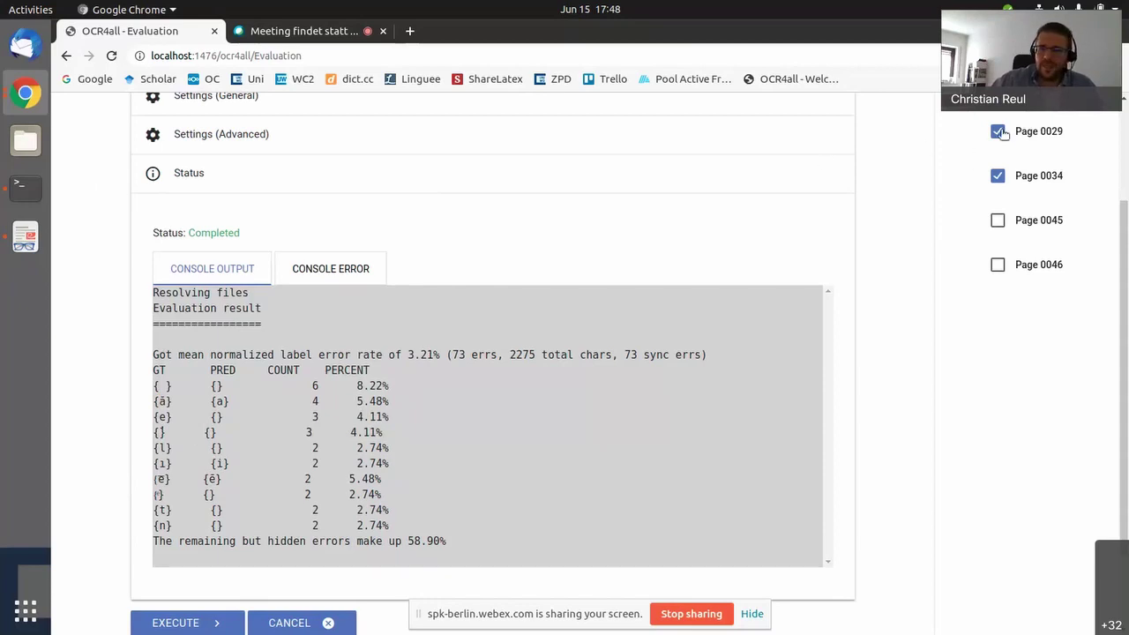
click(998, 220)
click(997, 265)
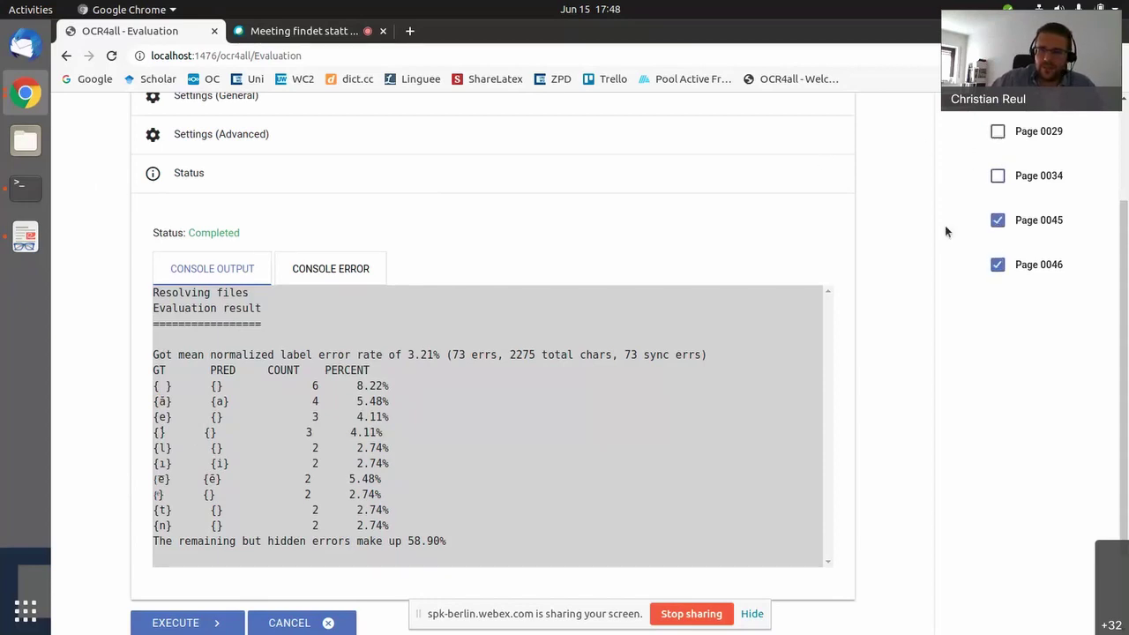
scroll(944, 225, up, 3)
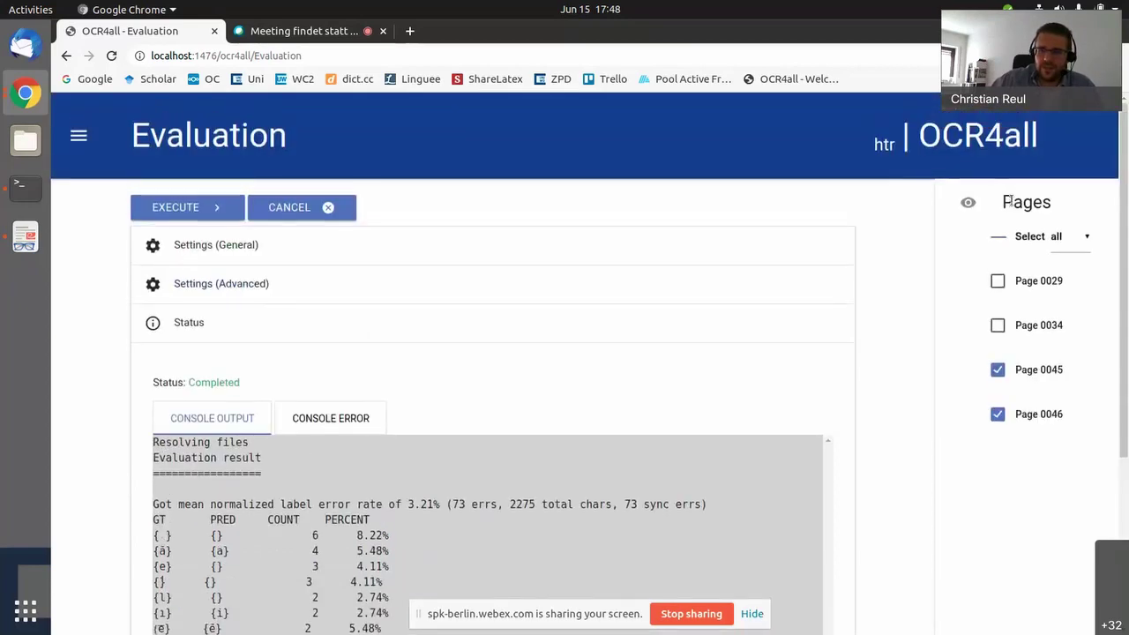
click(214, 210)
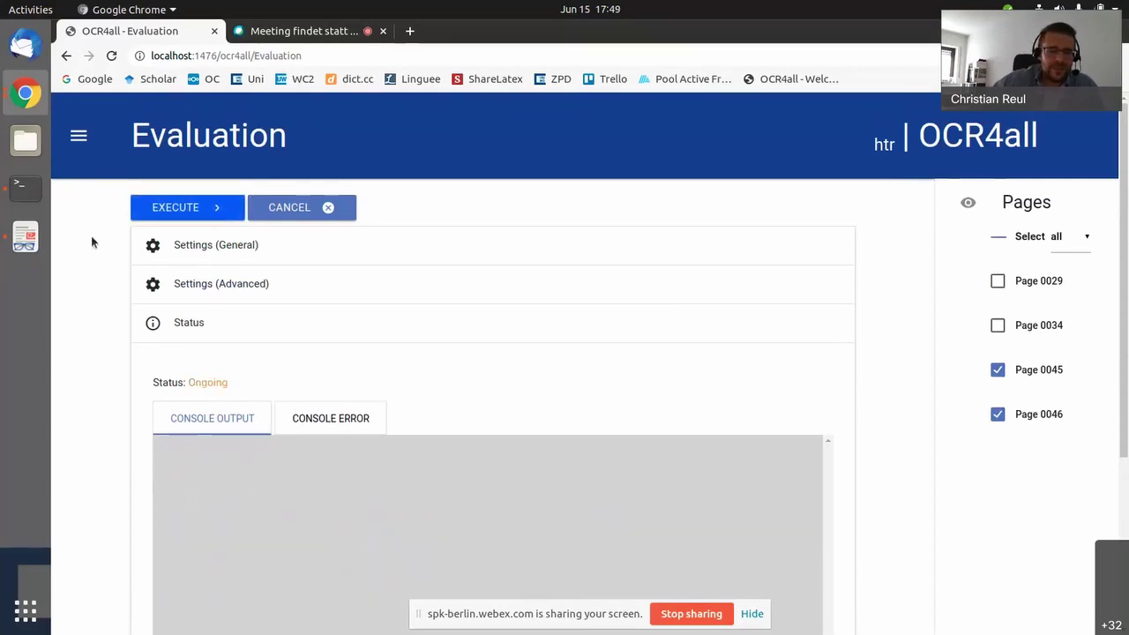
Step: Examine the error rate for pages 0045 and 0046, highlighting the missing and extra space confusions in the output
scroll(103, 229, down, 2)
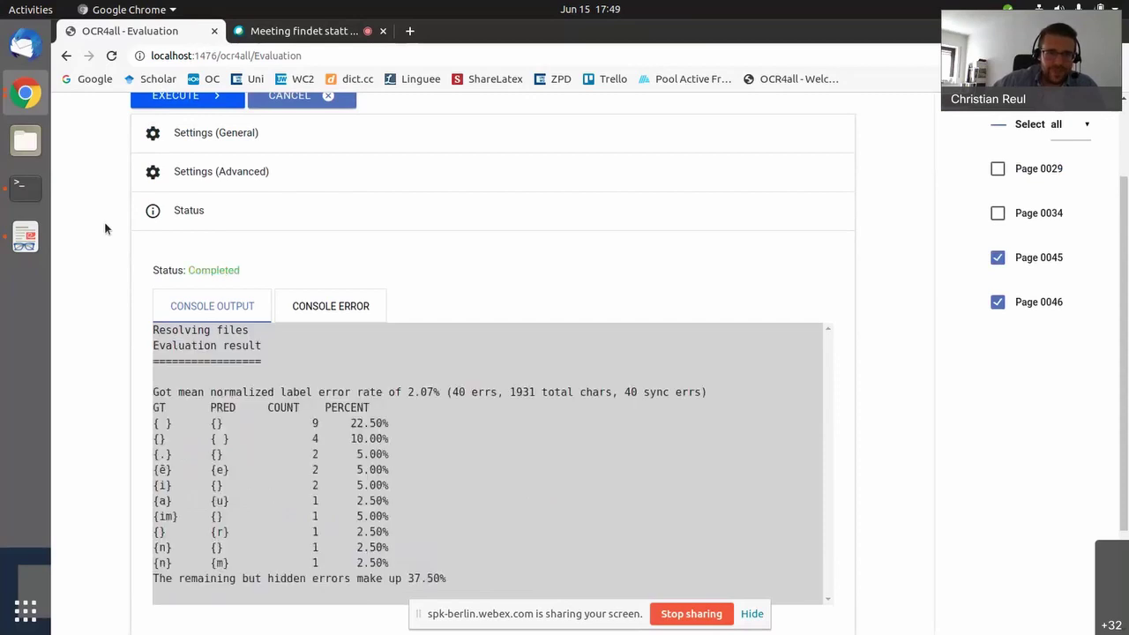
scroll(337, 256, down, 1)
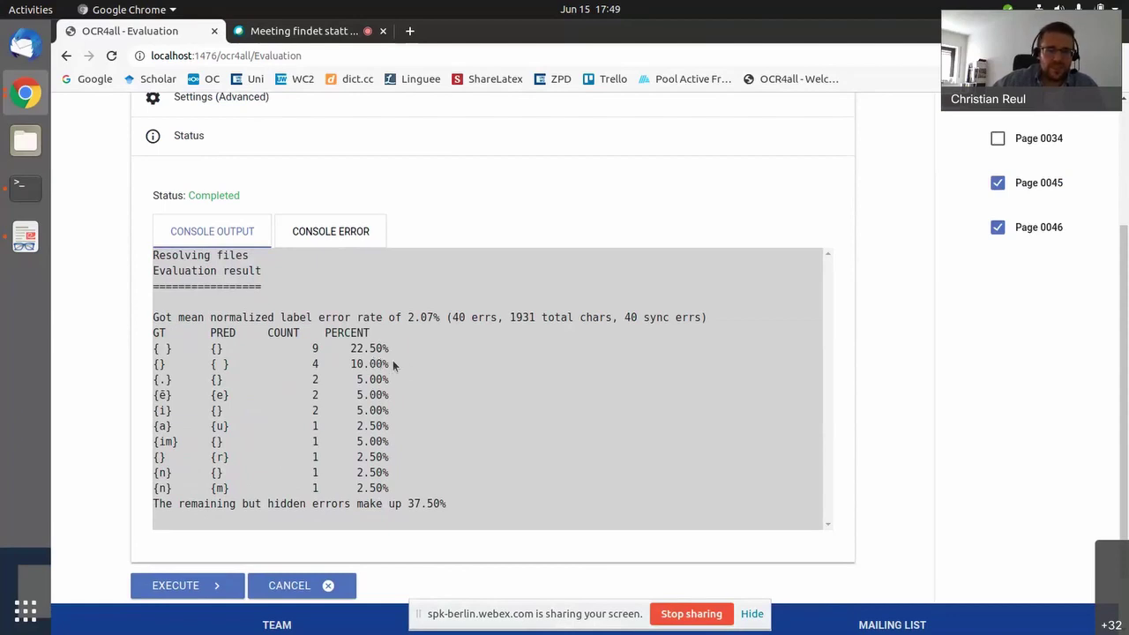
drag(405, 364, 153, 349)
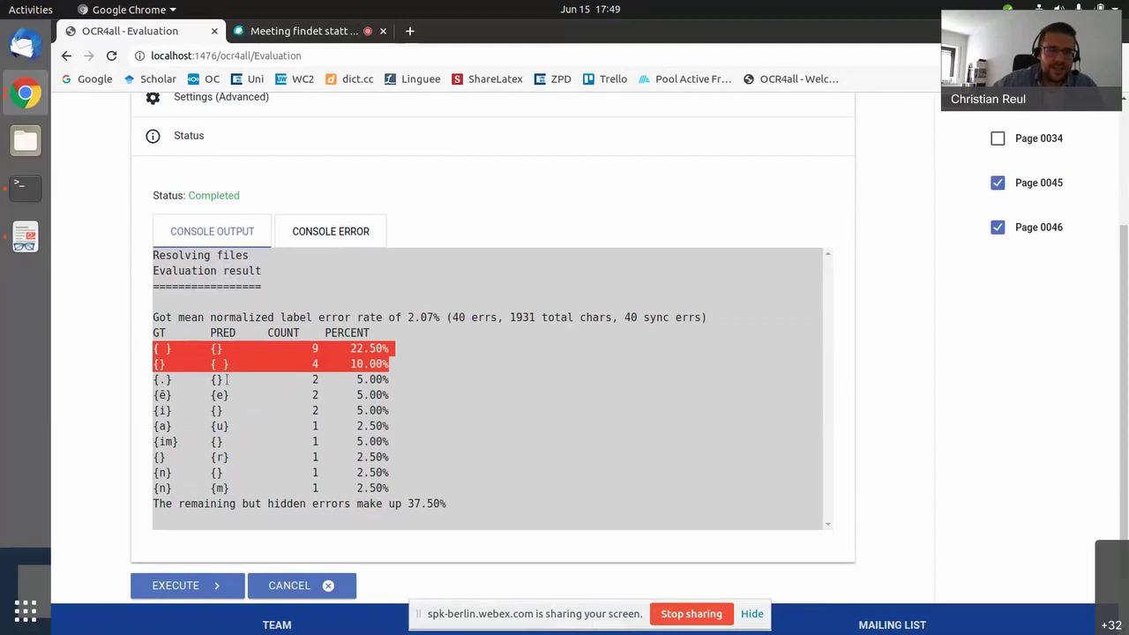
click(175, 354)
drag(166, 349, 159, 348)
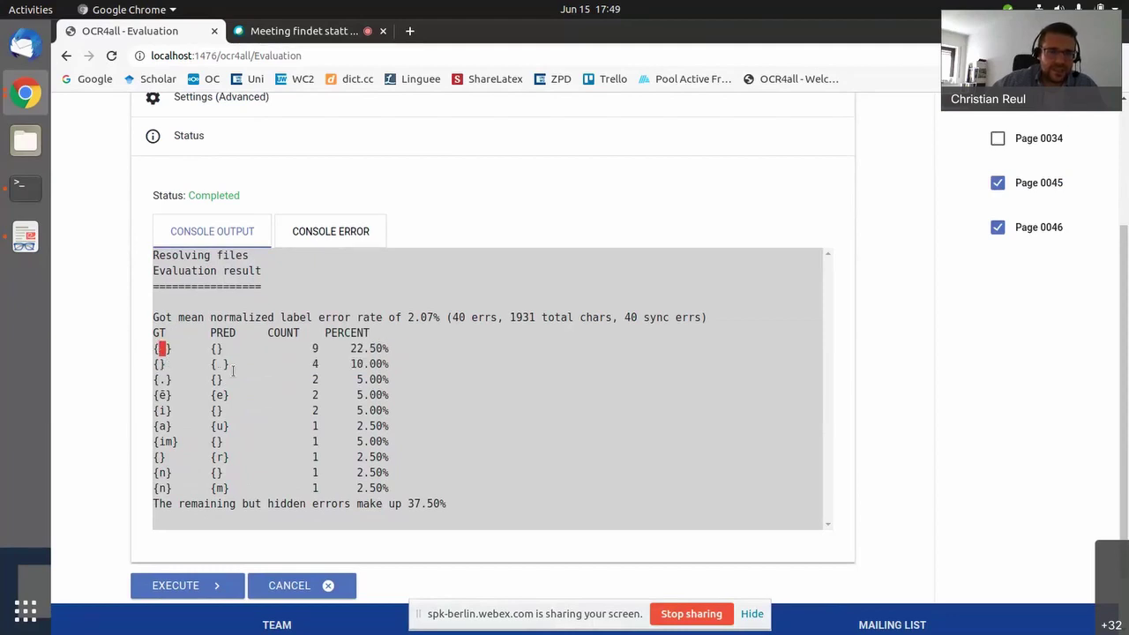
drag(223, 363, 214, 363)
click(252, 363)
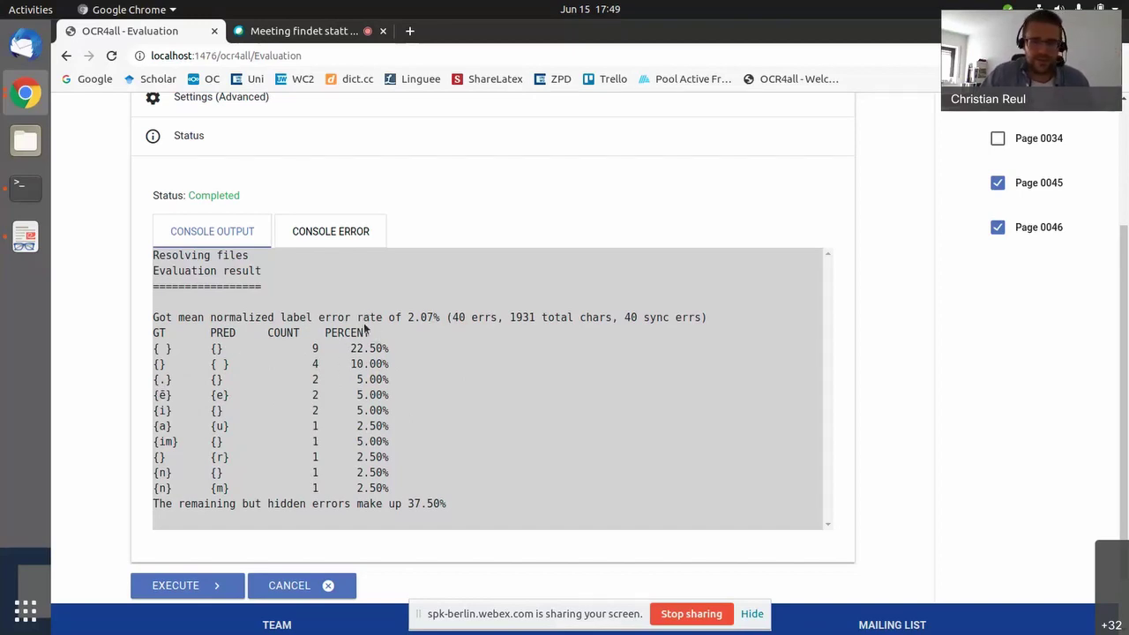
Step: Switch to the slide presentation and advance from the Gliederung slide to the Zusammenfassung slide
click(26, 239)
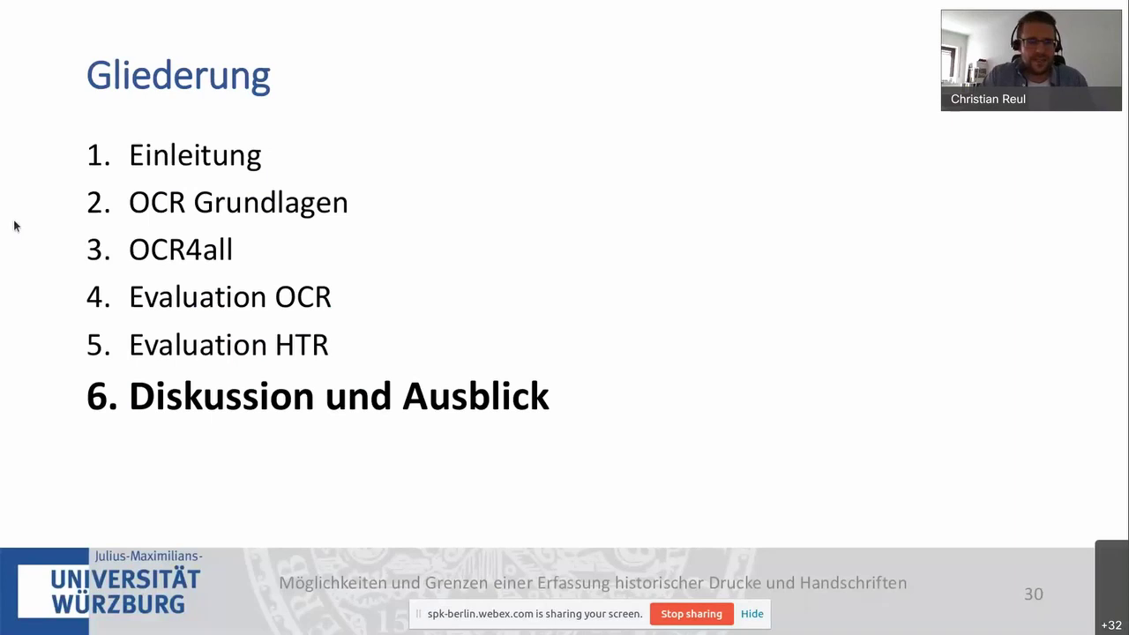
key(Right)
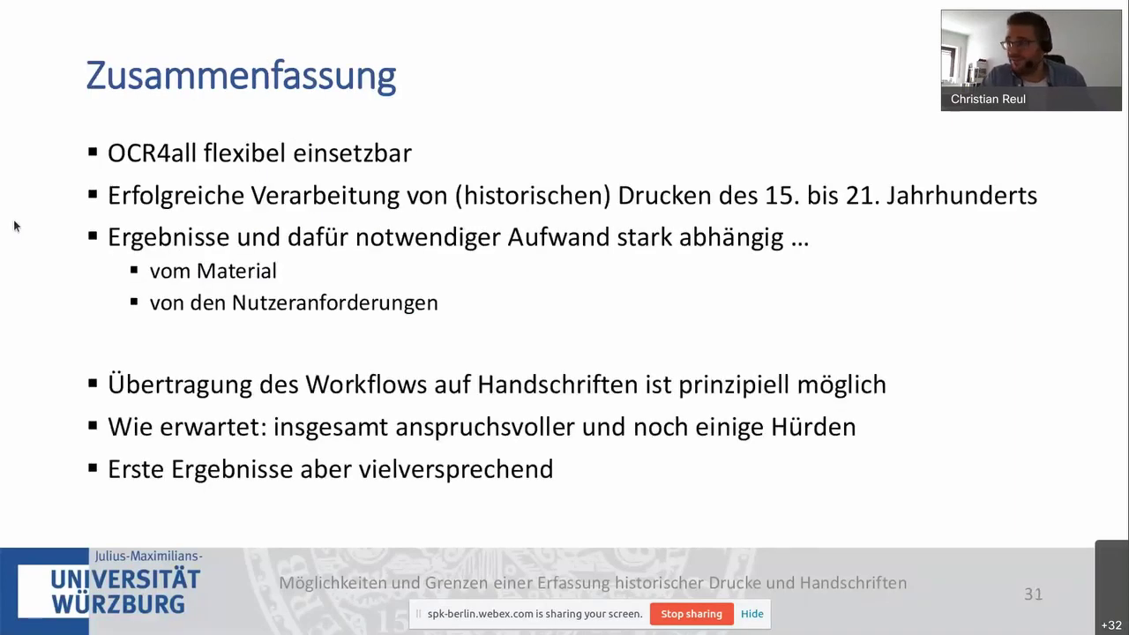